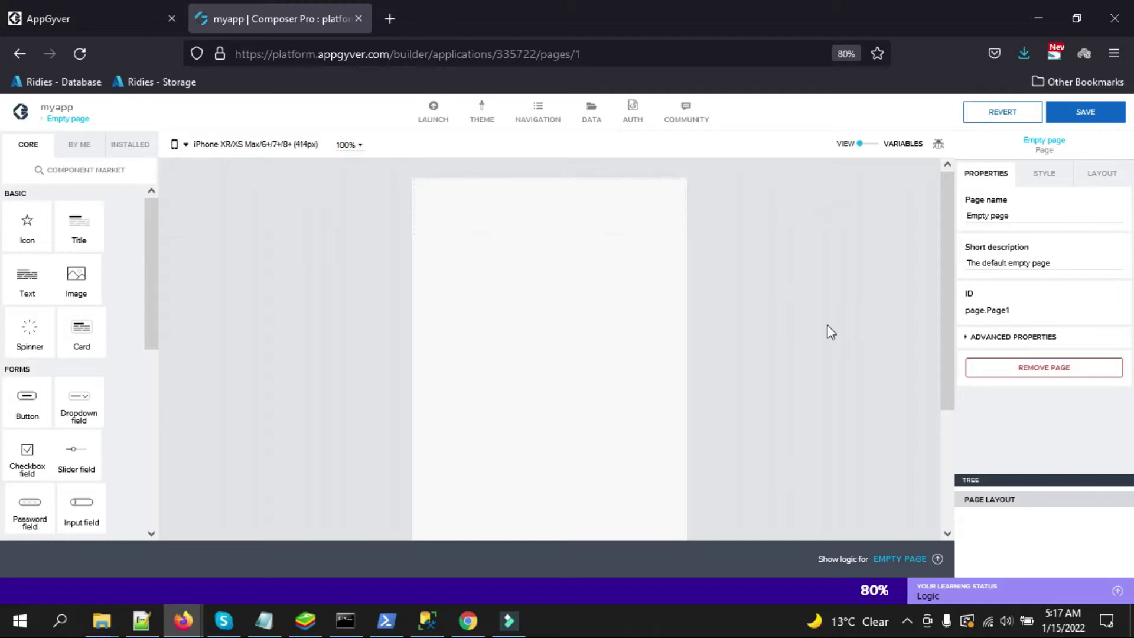
# Step: Add a Text component at the top of the empty page, and delete the Button tried out below it
pyautogui.moveTo(27, 278); pyautogui.dragTo(541, 245)
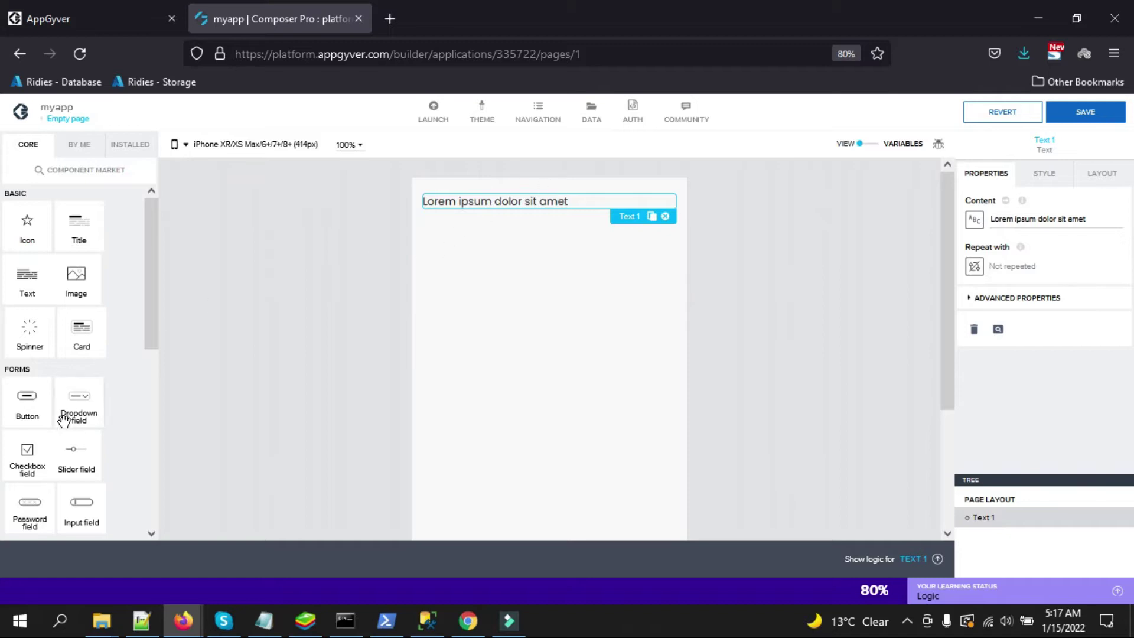
pyautogui.moveTo(27, 401); pyautogui.dragTo(473, 254)
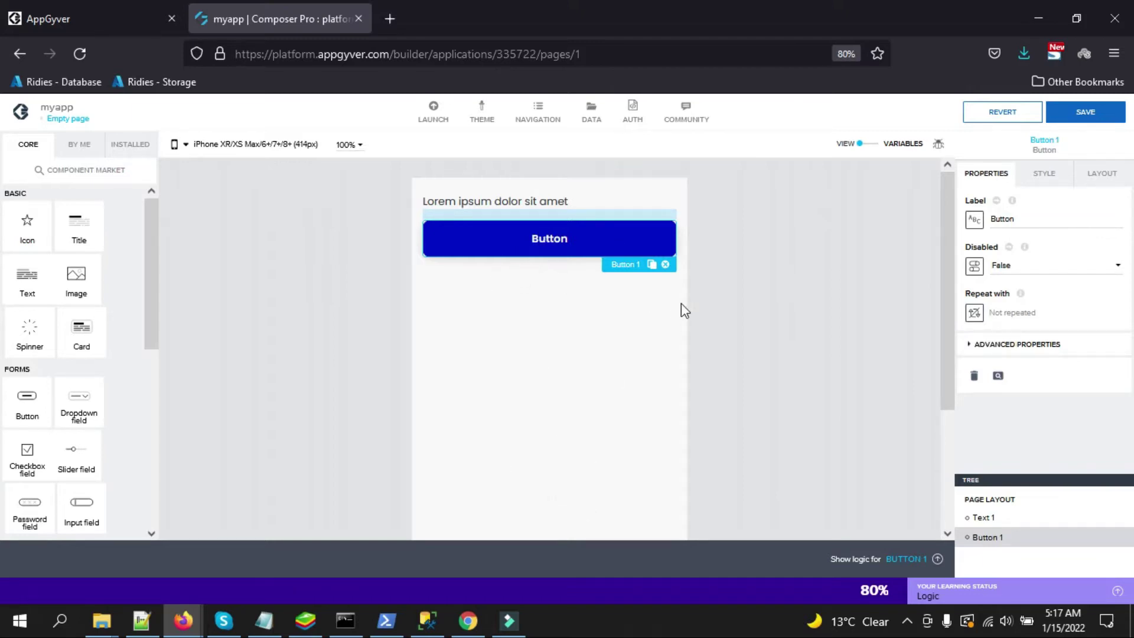
pyautogui.click(666, 266)
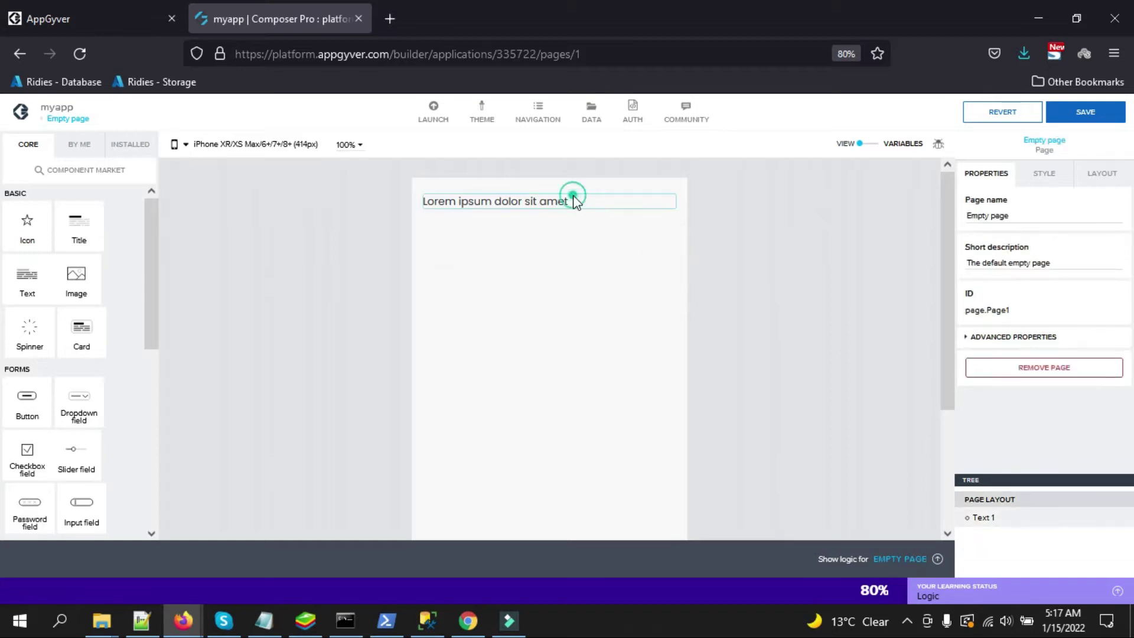
pyautogui.click(576, 198)
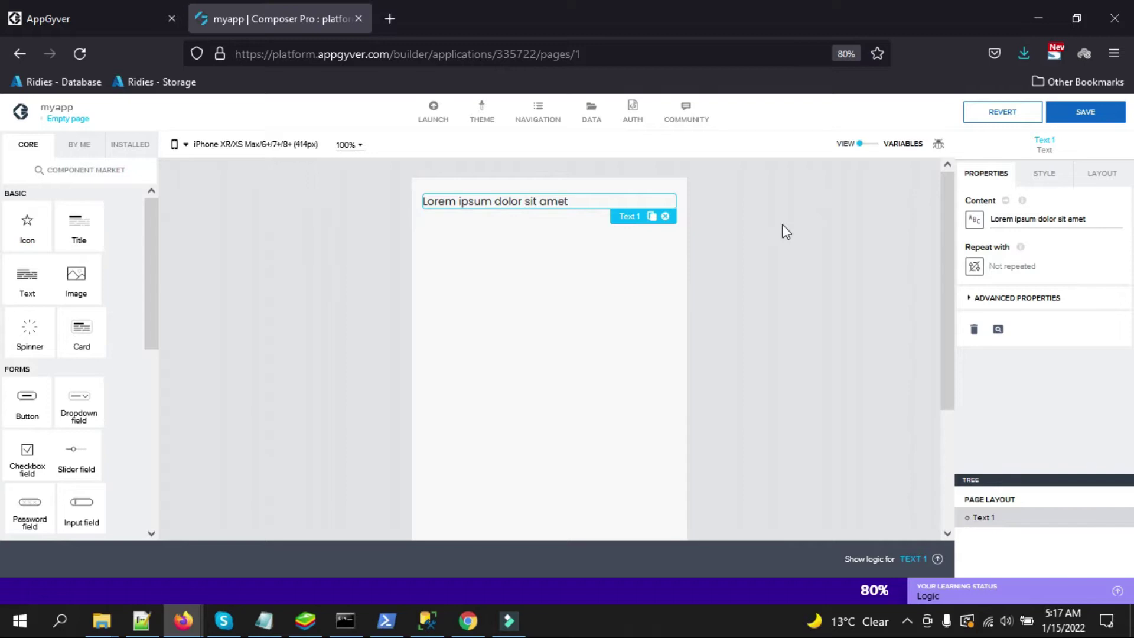
# Step: Remove the app variable variable1 from the app's variables
pyautogui.click(873, 144)
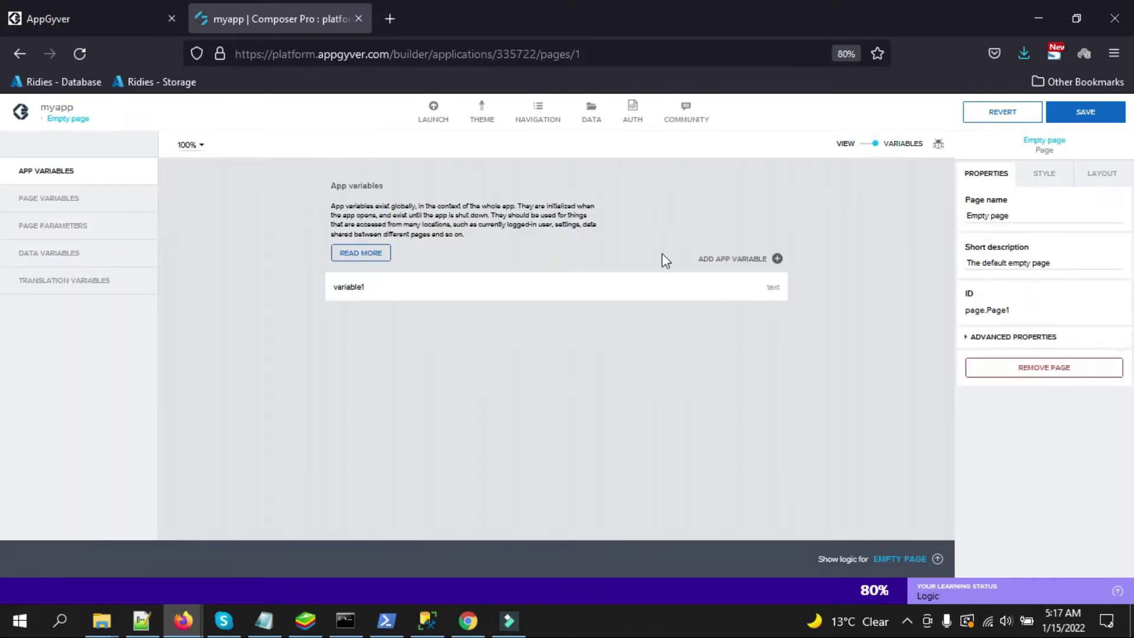
pyautogui.click(623, 295)
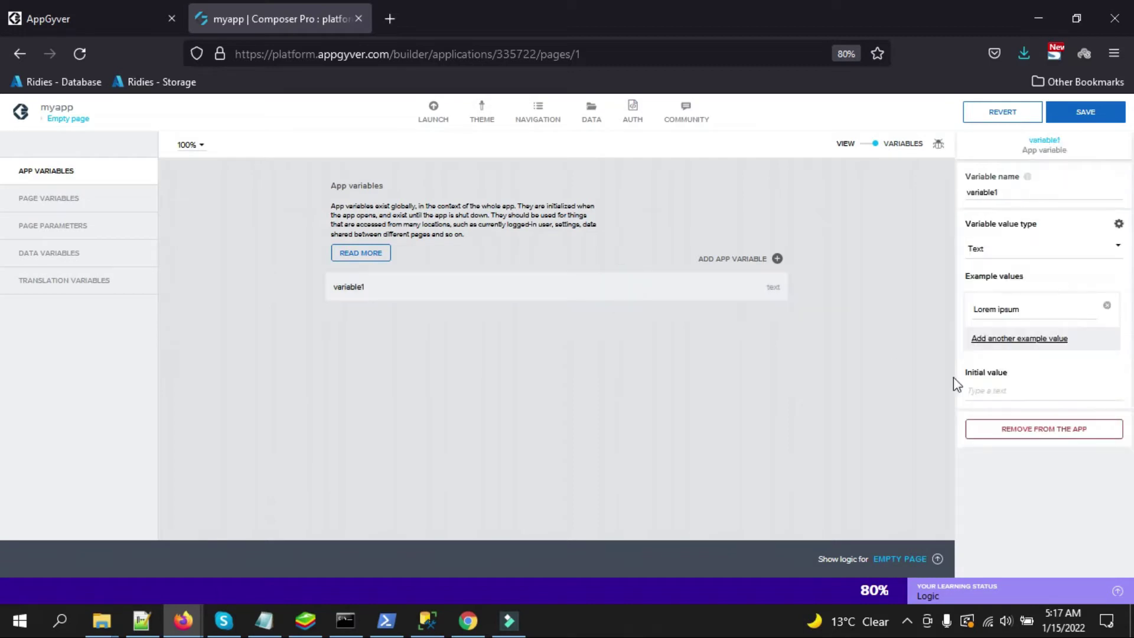
pyautogui.click(1016, 435)
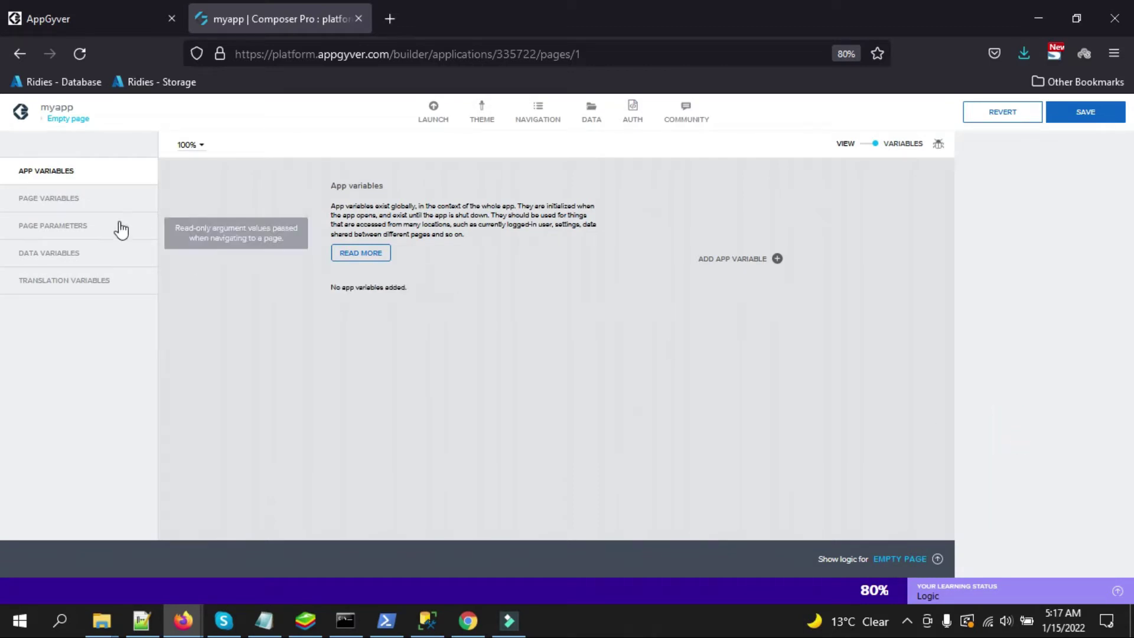
# Step: Add a page variable named list to the page
pyautogui.click(51, 199)
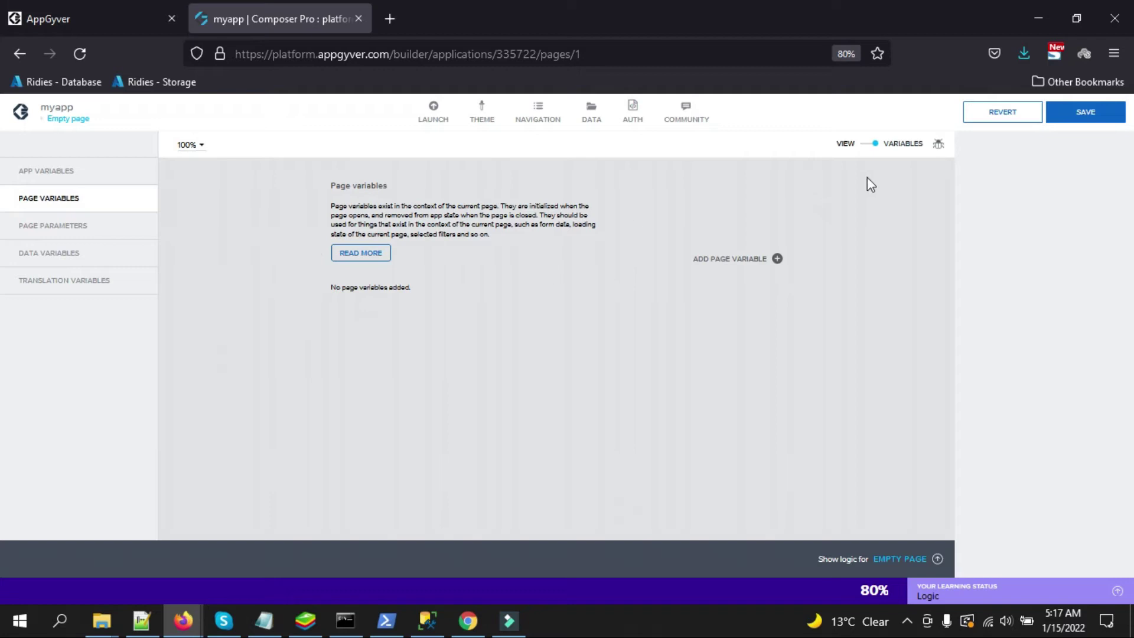
pyautogui.click(732, 263)
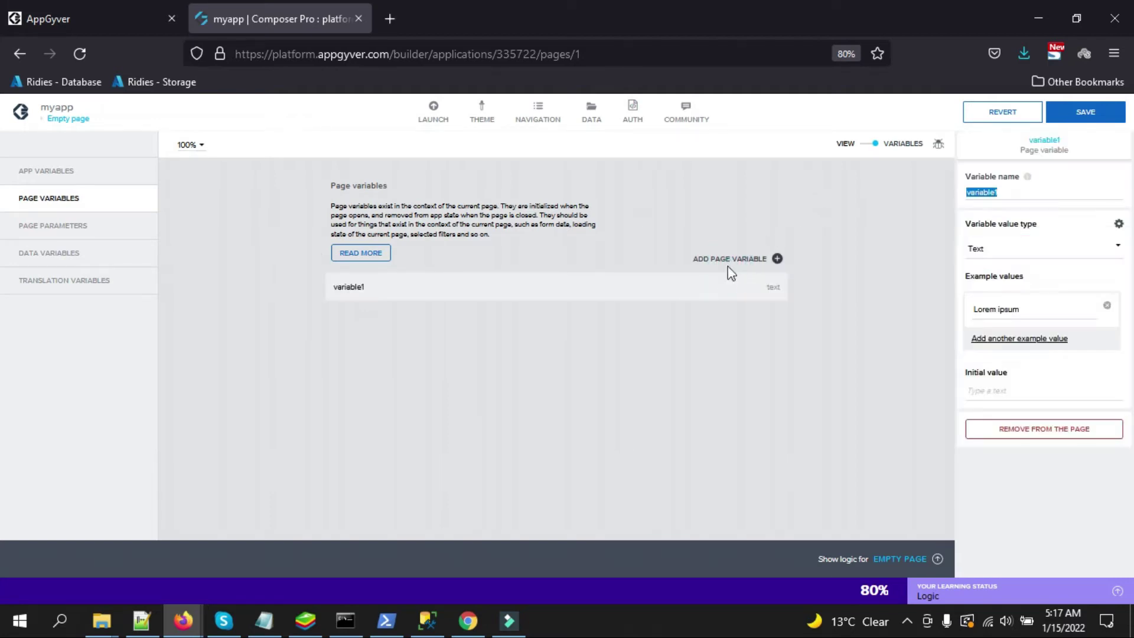
pyautogui.write('list')
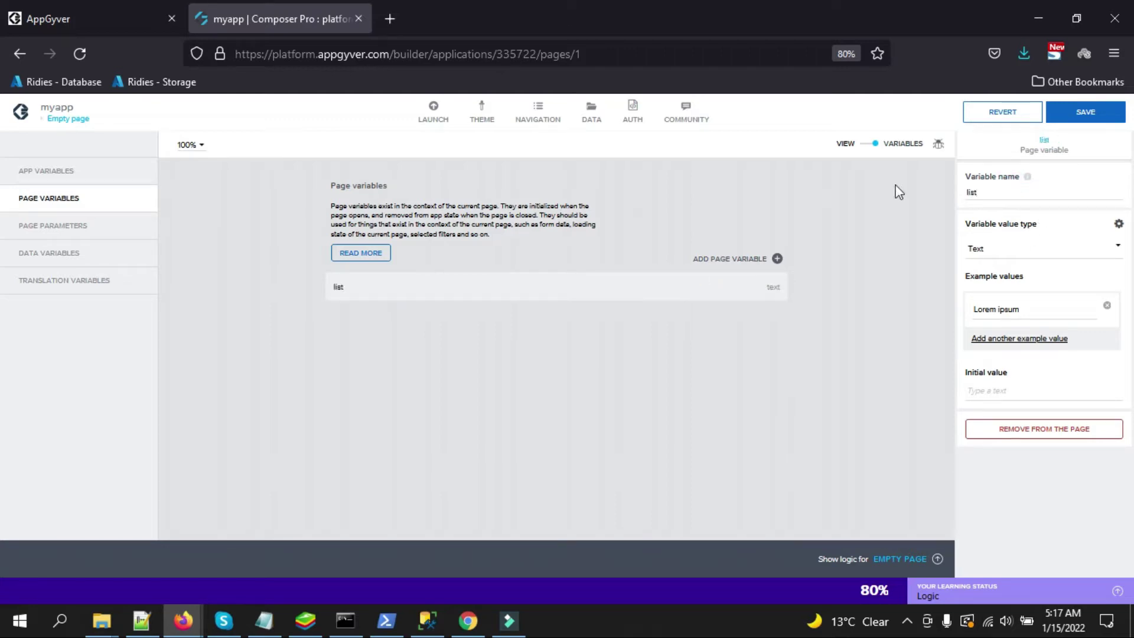
# Step: Set the list variable's value type to List and its list item type to Object
pyautogui.click(978, 251)
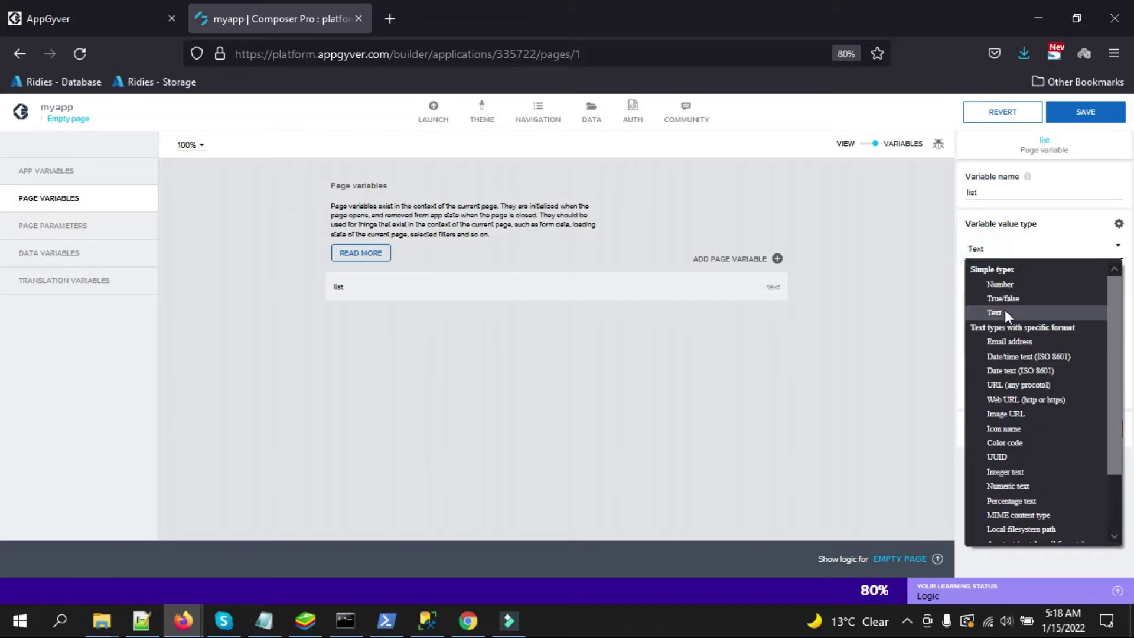
pyautogui.moveTo(1110, 325); pyautogui.dragTo(1112, 414)
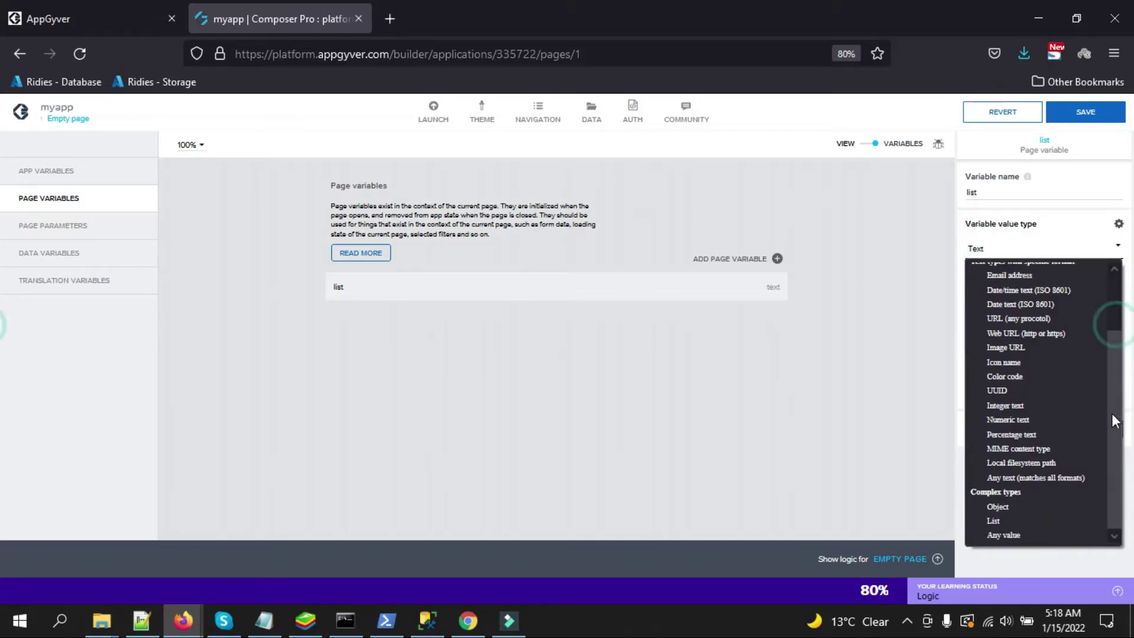
pyautogui.click(1011, 522)
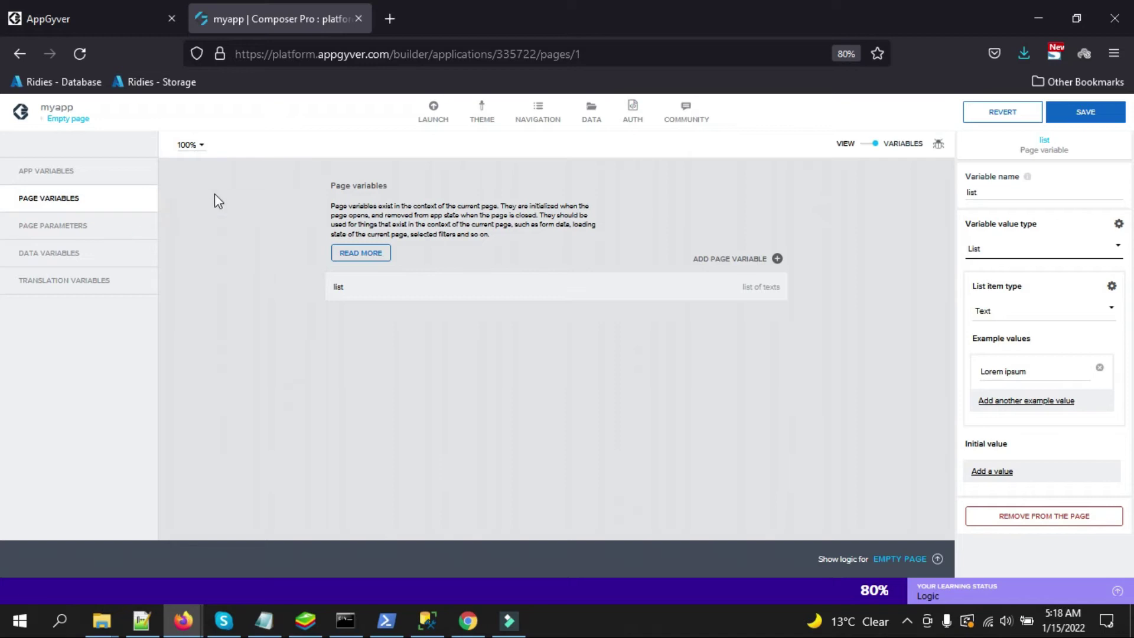
pyautogui.click(1004, 311)
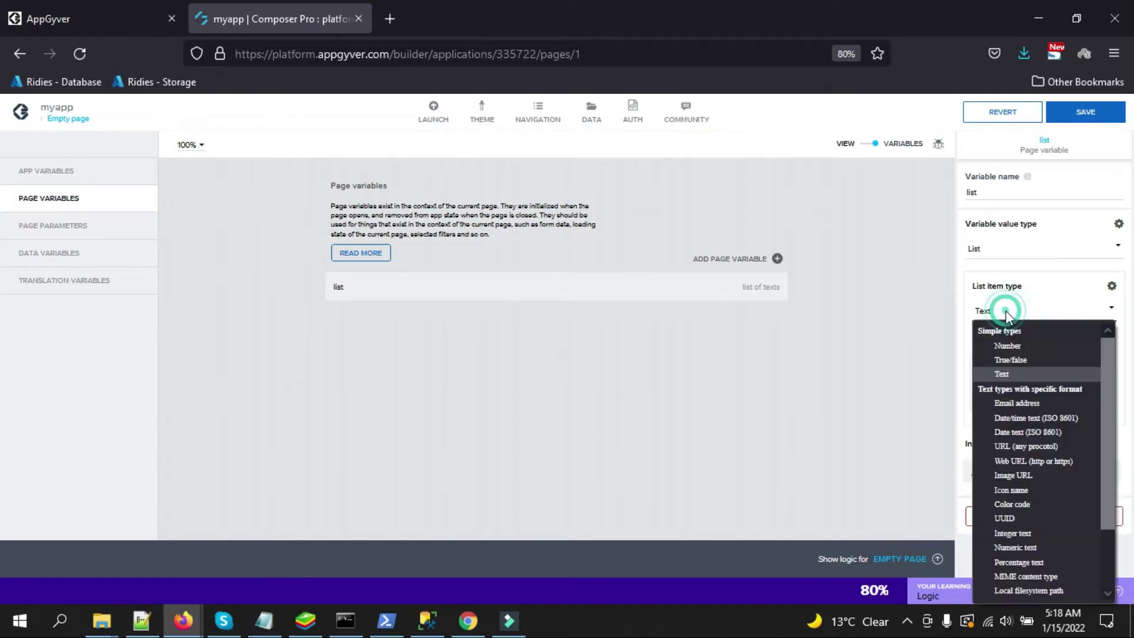
pyautogui.scroll(-3, 1039, 461)
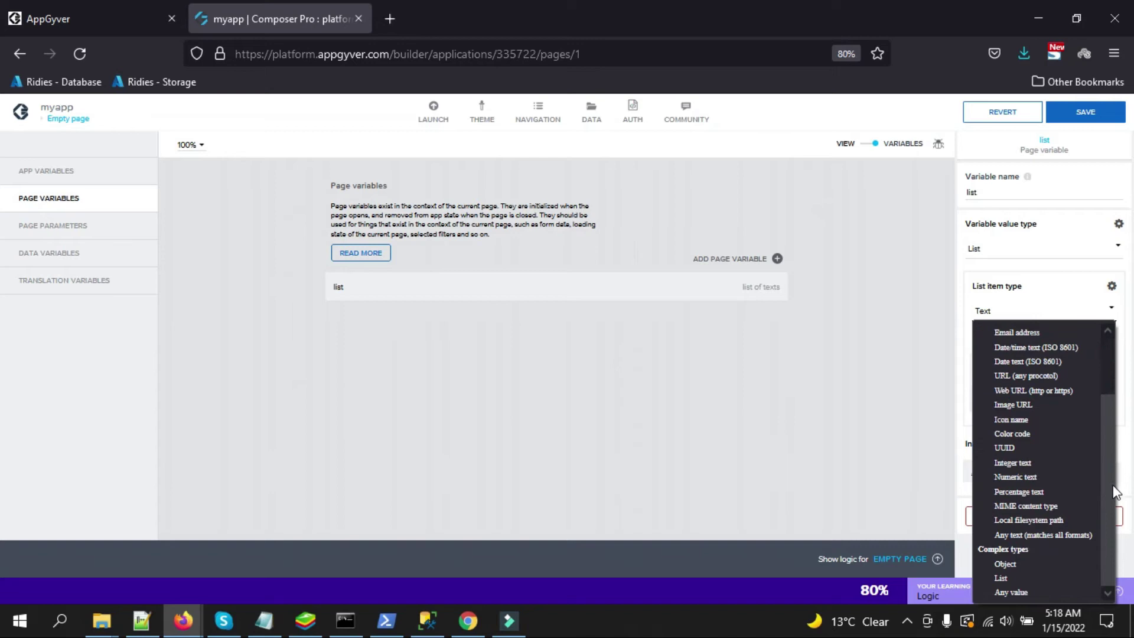
pyautogui.click(1016, 563)
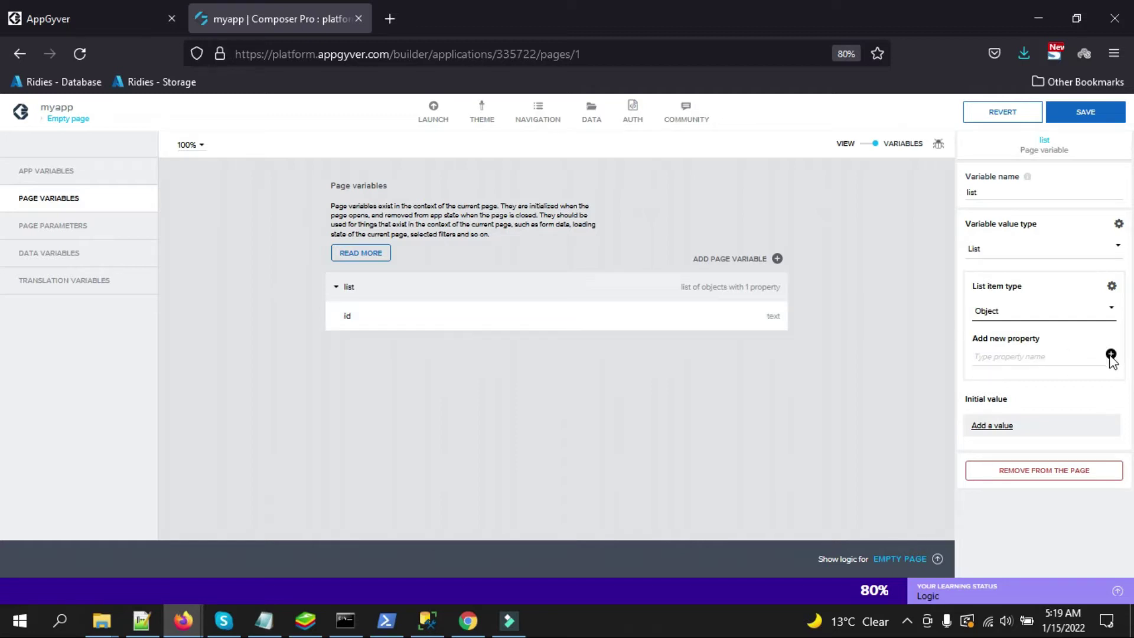
# Step: Add a new property called Name to the objects in the list variable
pyautogui.click(1074, 352)
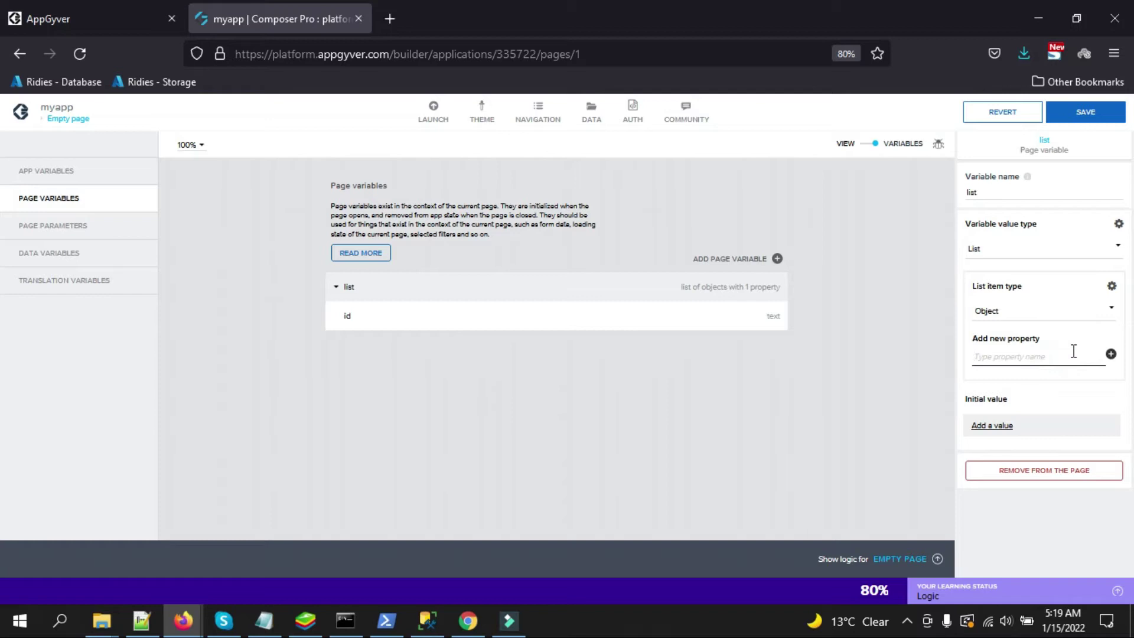
pyautogui.write('Name')
pyautogui.click(1110, 355)
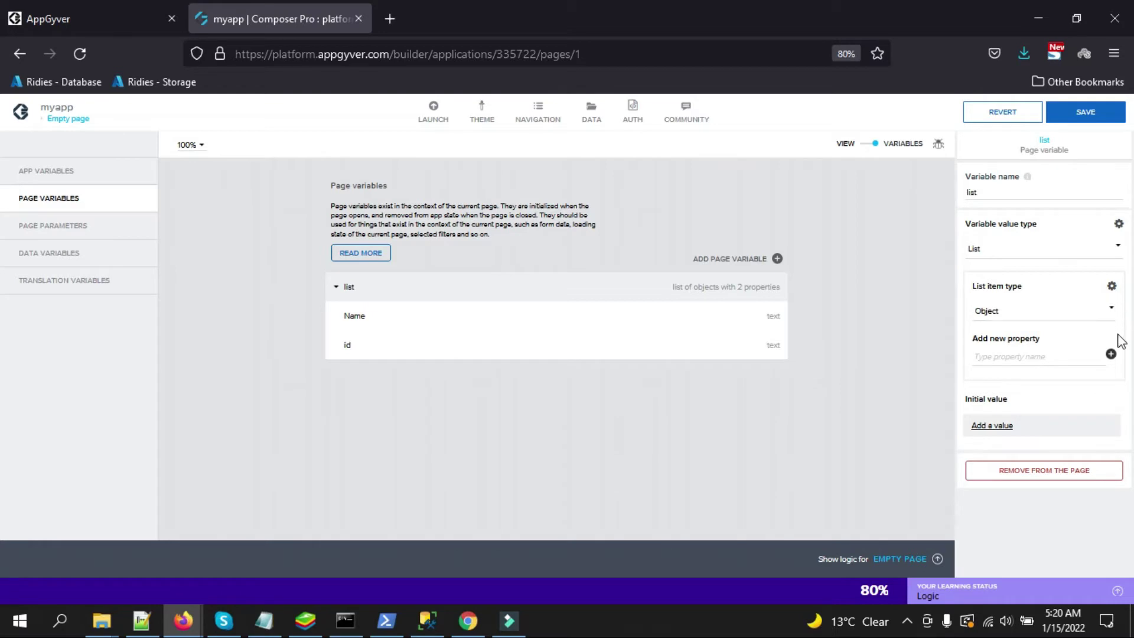
pyautogui.click(1110, 354)
# Step: Add a first initial value to the list variable with id 1 and a person's first name as its Name
pyautogui.click(1004, 431)
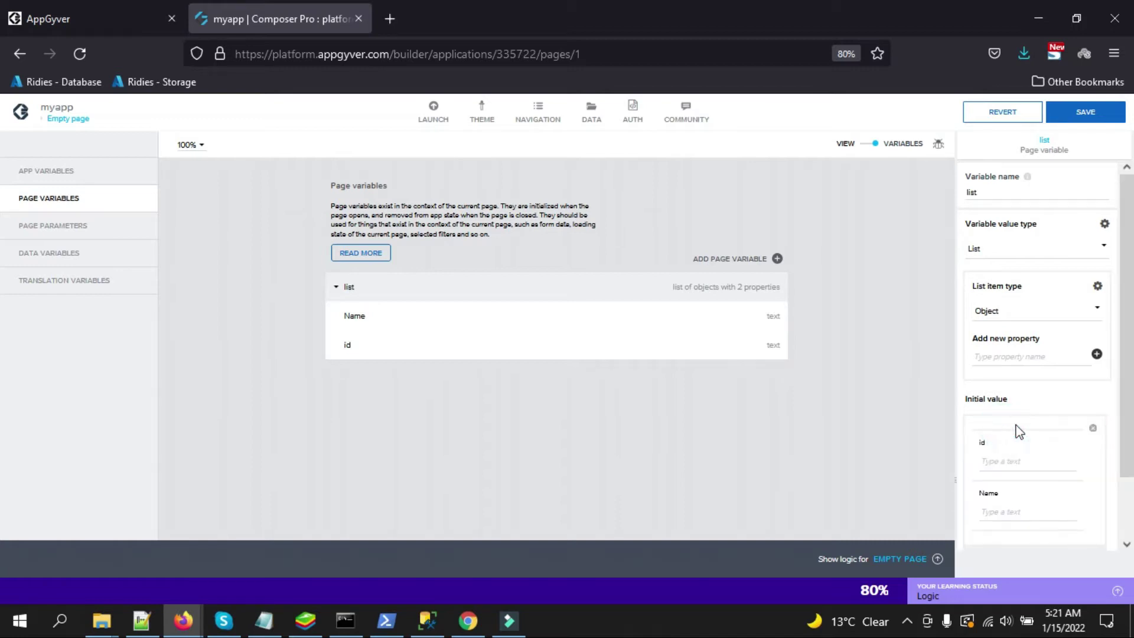
pyautogui.click(1009, 392)
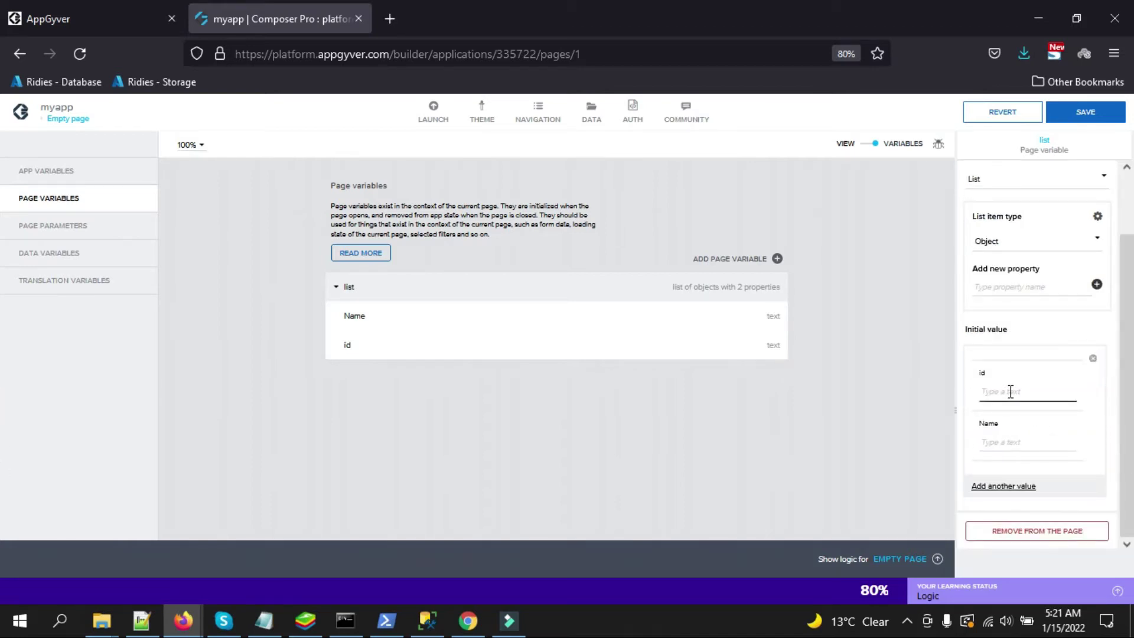
pyautogui.click(1009, 391)
pyautogui.write('1')
pyautogui.click(1023, 440)
pyautogui.click(1023, 440)
pyautogui.write('Adam')
# Step: Add a second initial value with id 2 and another person's first name as its Name
pyautogui.click(1008, 487)
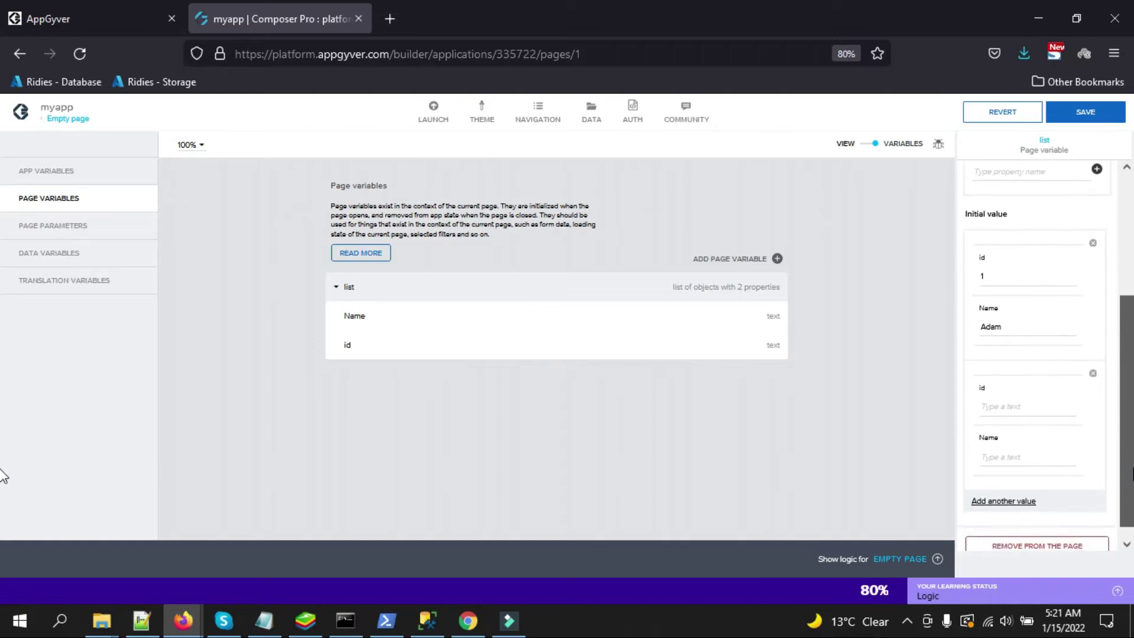
pyautogui.click(1026, 408)
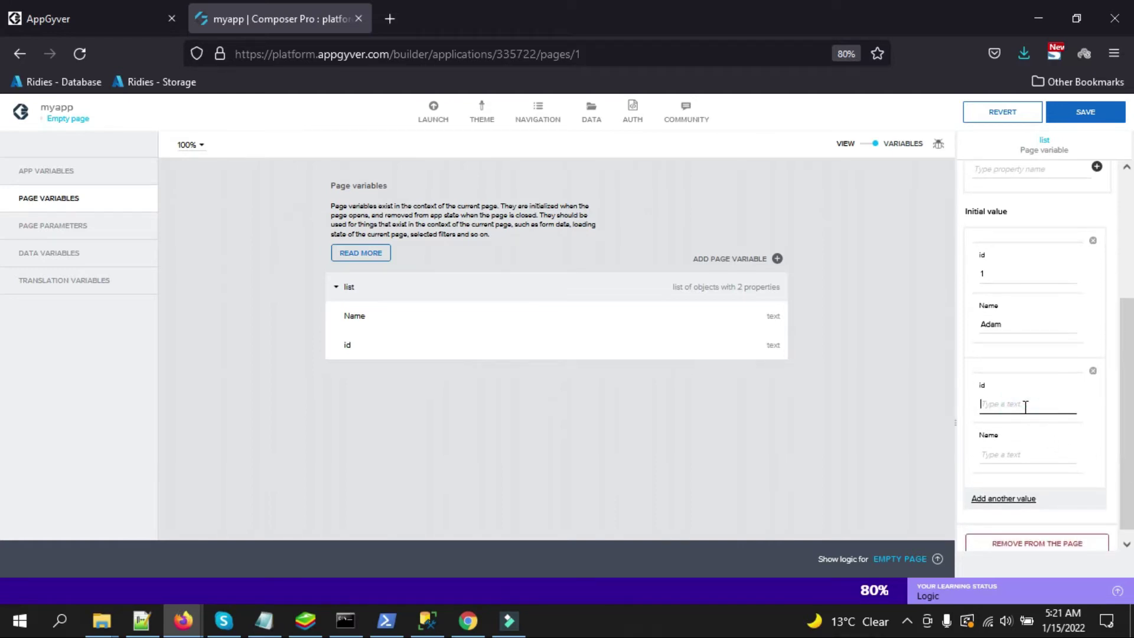
pyautogui.write('2')
pyautogui.press('BackSpace')
pyautogui.write('45')
pyautogui.press('BackSpace')
pyautogui.press('BackSpace')
pyautogui.write('2')
pyautogui.click(1012, 452)
pyautogui.write('Matt')
# Step: Add a third initial value with id 3 and a different first name as its Name
pyautogui.click(996, 498)
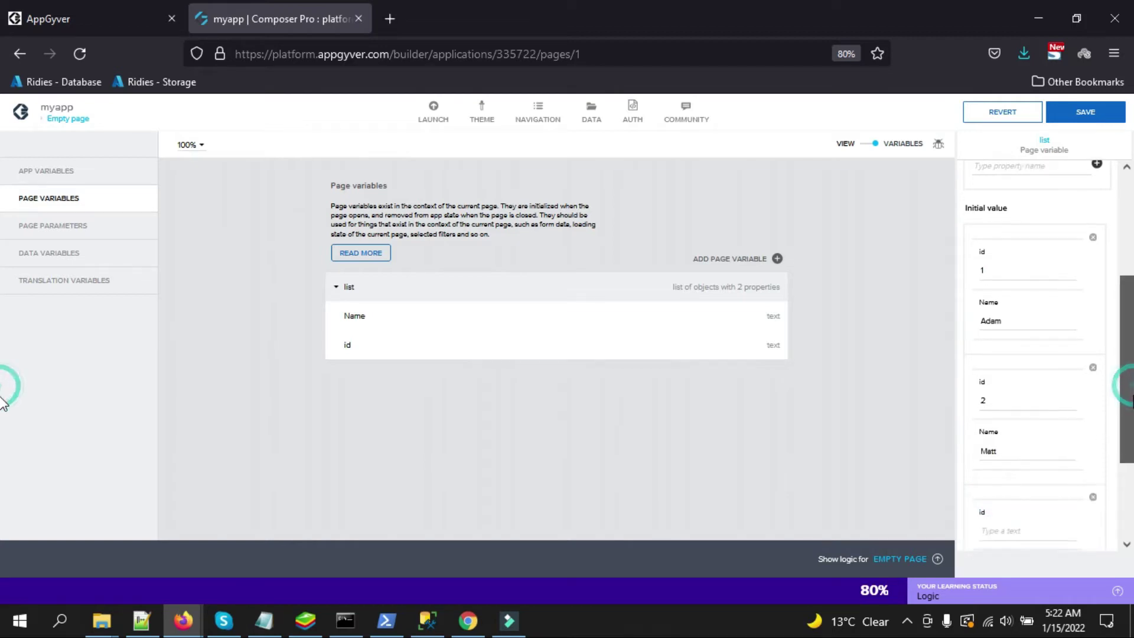
pyautogui.click(1036, 412)
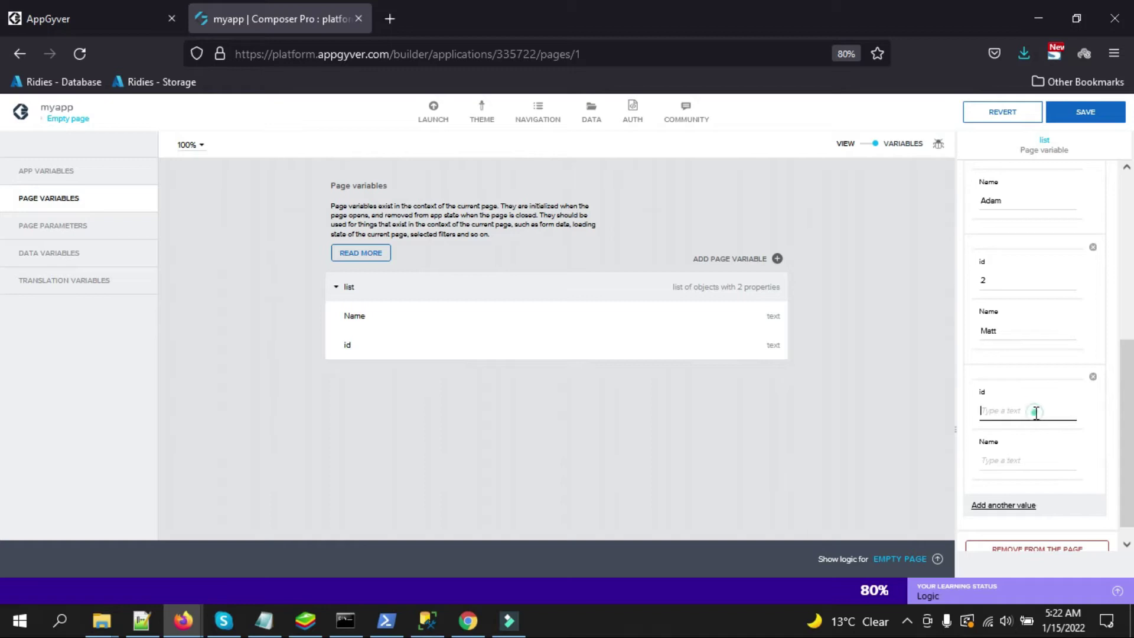
pyautogui.write('3')
pyautogui.click(1026, 454)
pyautogui.moveTo(1122, 420); pyautogui.dragTo(1125, 446)
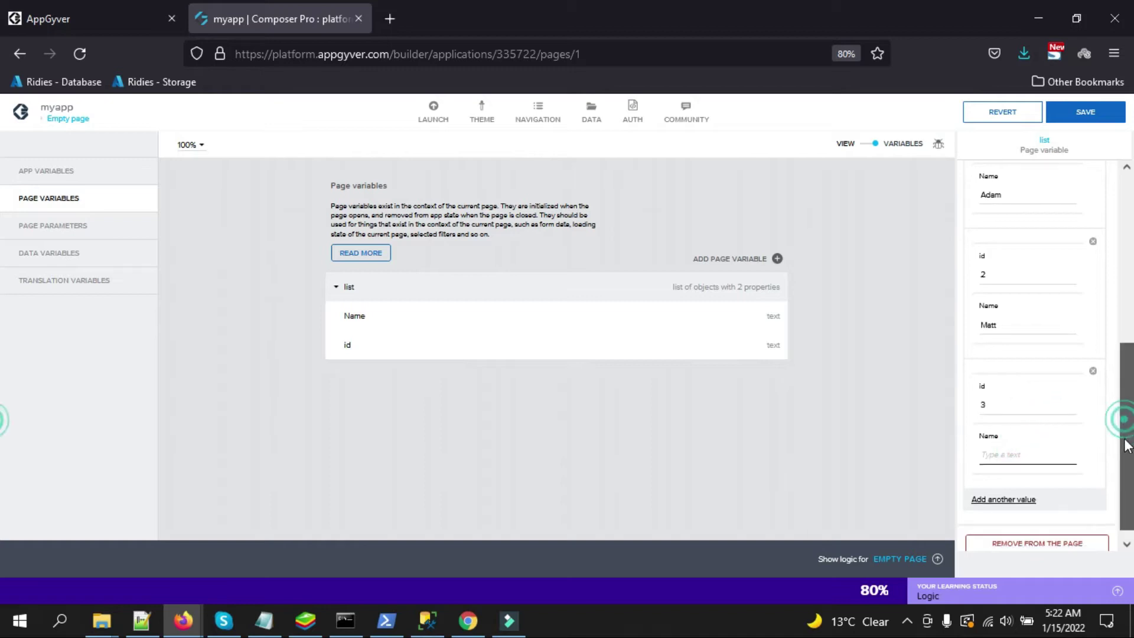
pyautogui.click(1034, 440)
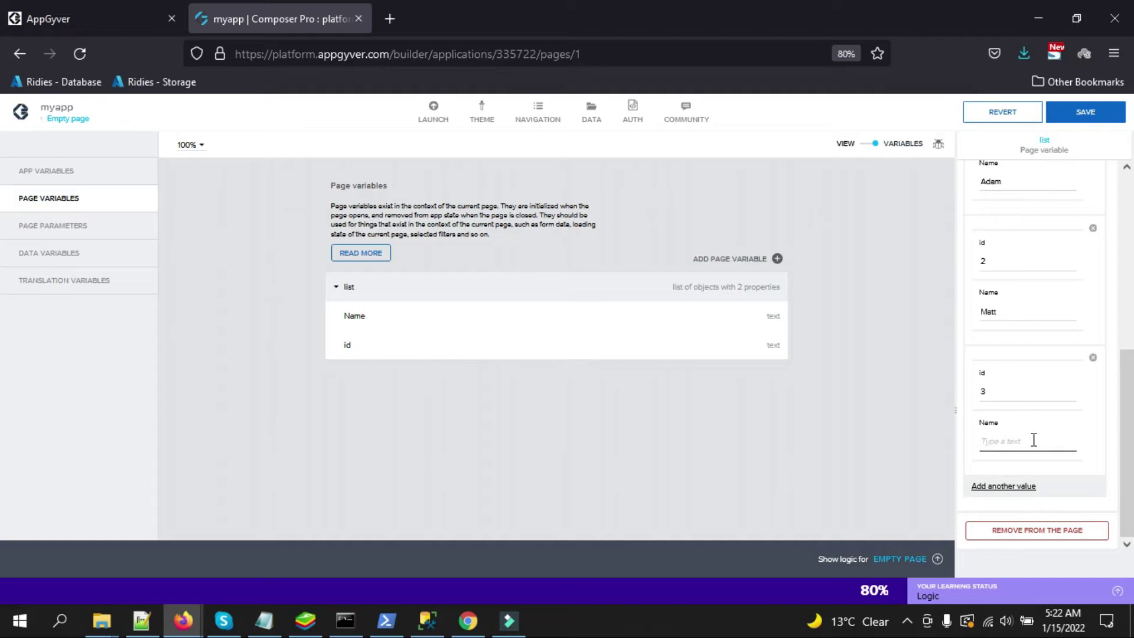
pyautogui.write('John')
# Step: Save the app and review the list variable's type, properties and initial values
pyautogui.scroll(2, 1131, 392)
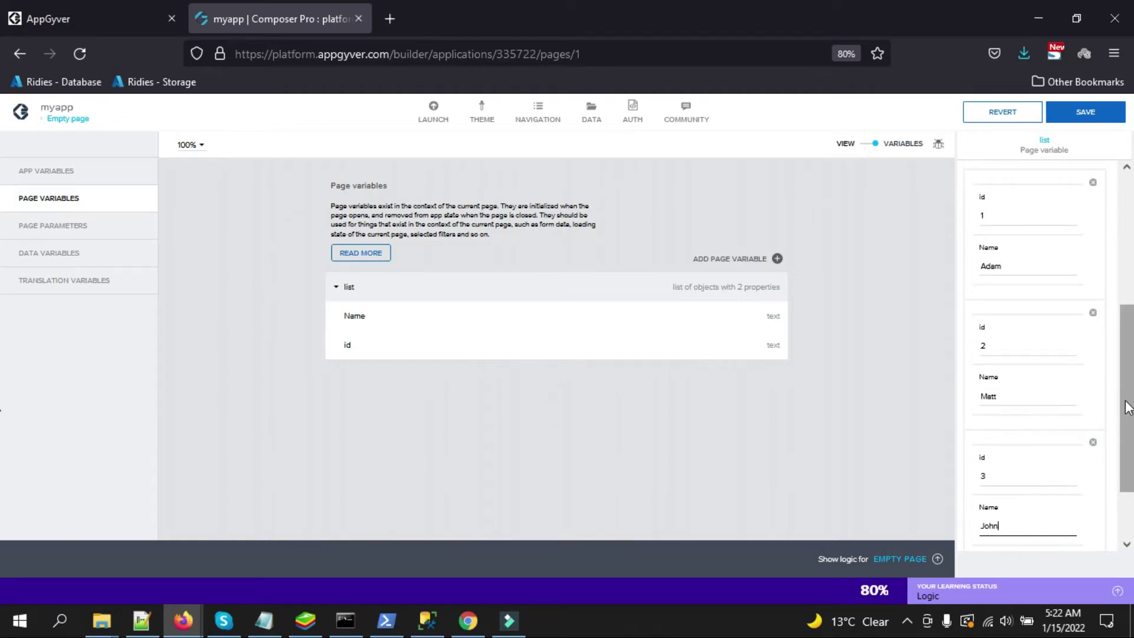
pyautogui.click(1093, 118)
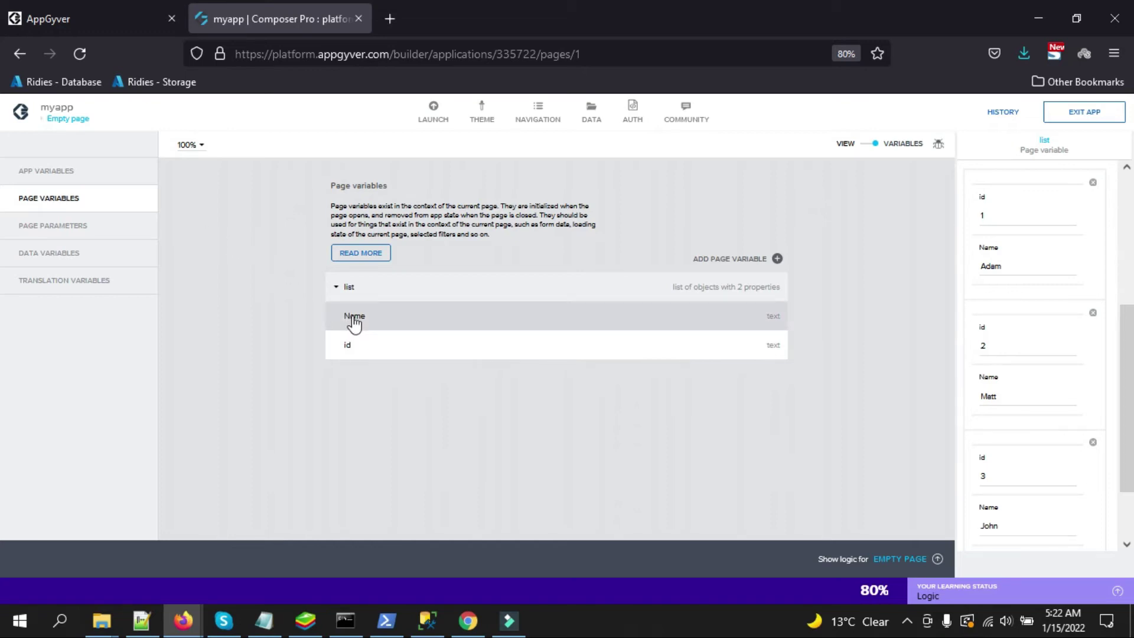
pyautogui.moveTo(1130, 367)
pyautogui.mouseDown()
pyautogui.moveTo(1131, 443)
pyautogui.moveTo(1131, 324)
pyautogui.mouseUp()
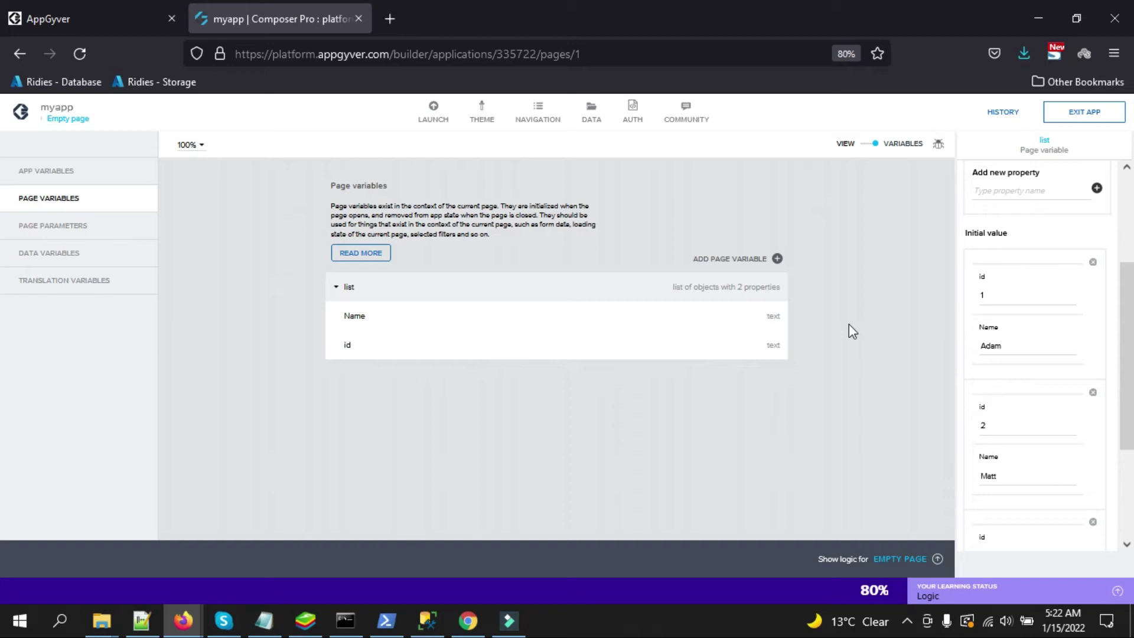
pyautogui.moveTo(1128, 319); pyautogui.dragTo(1132, 232)
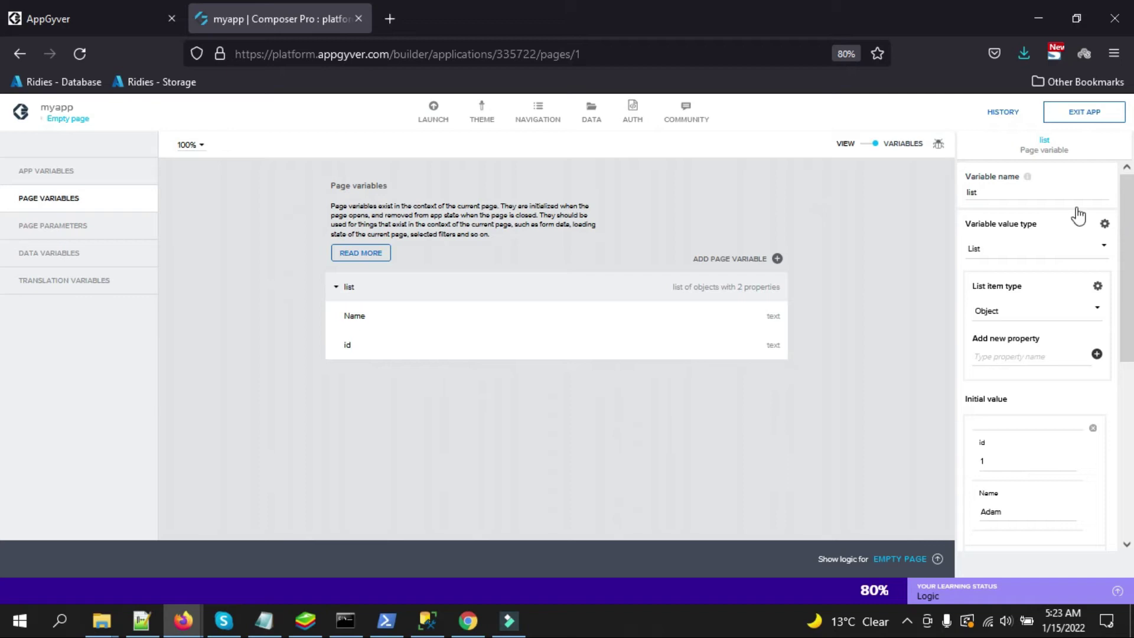
# Step: Return to the page's view canvas and set the text component to repeat with the page variable list
pyautogui.click(862, 146)
pyautogui.click(862, 148)
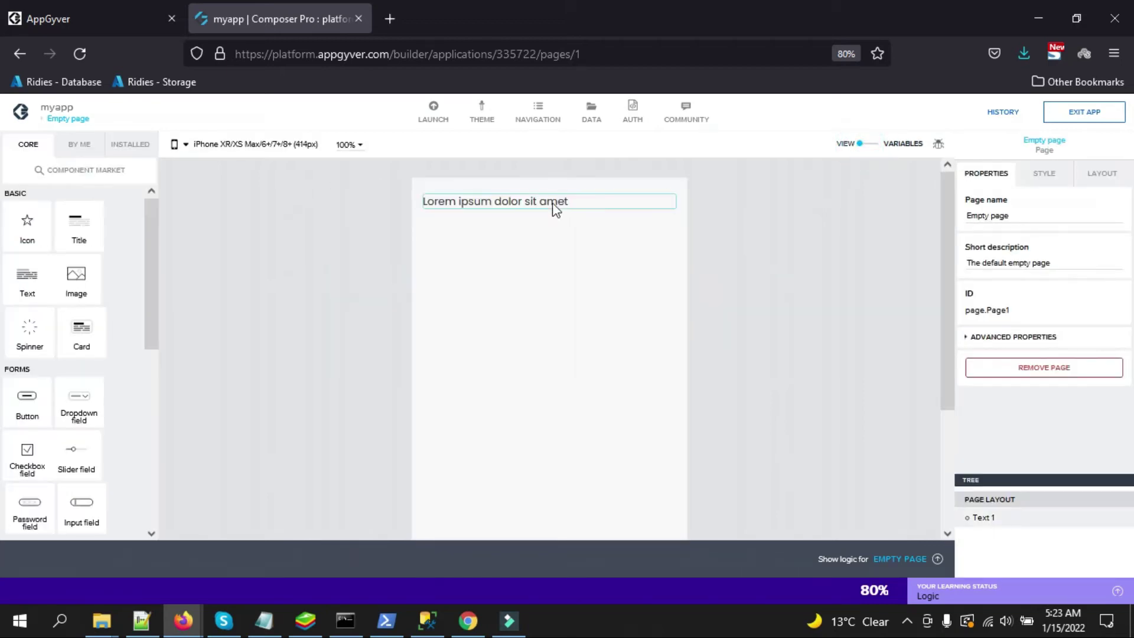
pyautogui.click(528, 203)
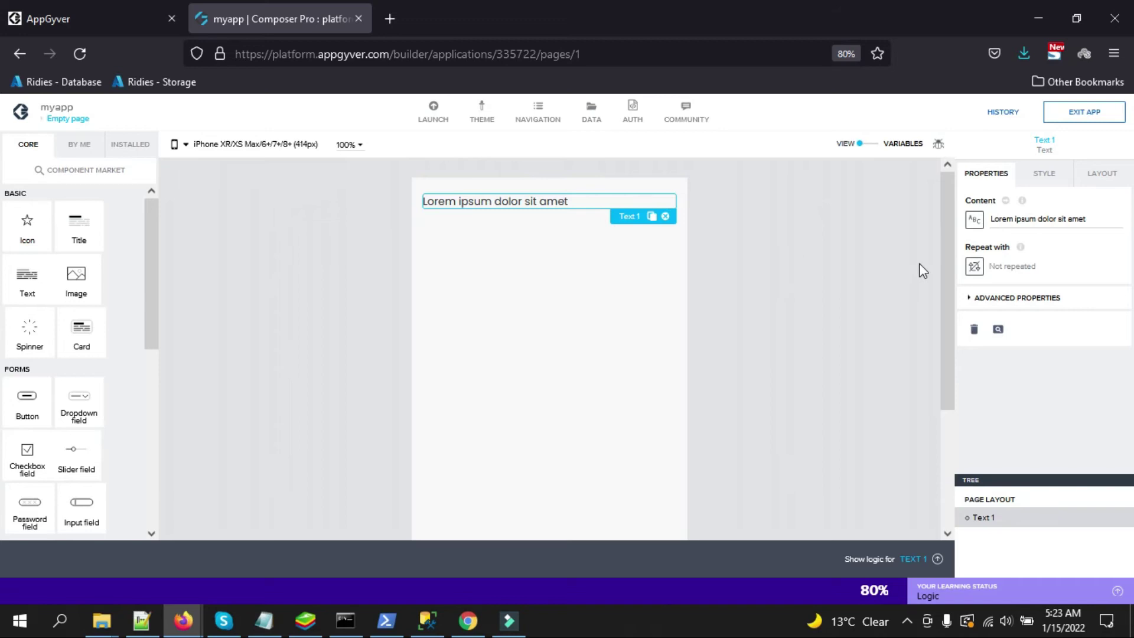
pyautogui.click(975, 268)
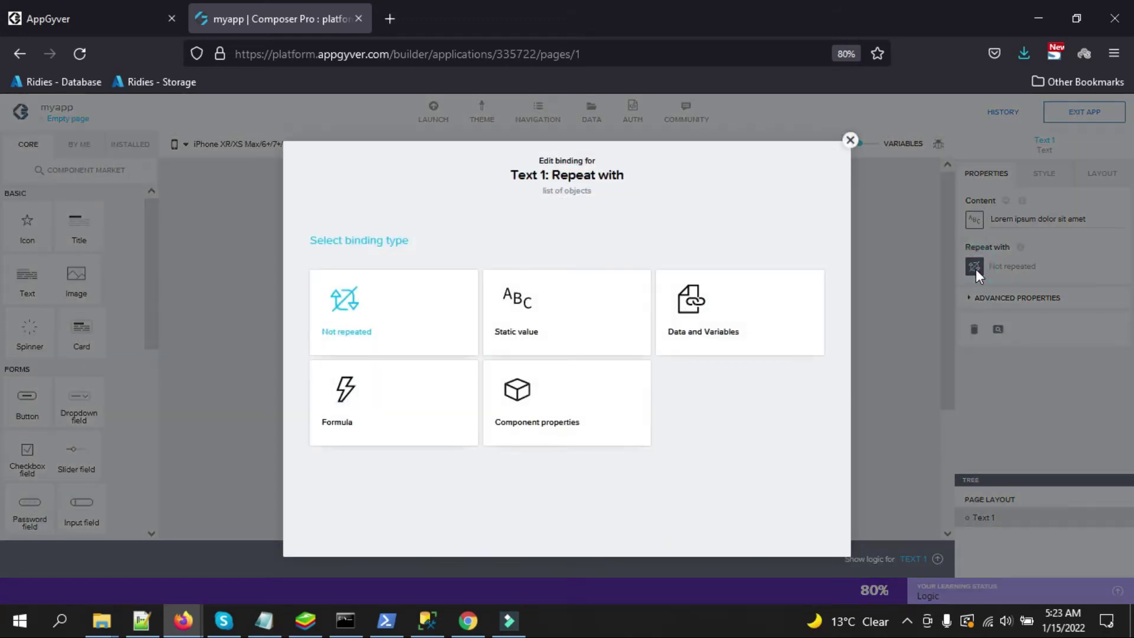
pyautogui.click(737, 328)
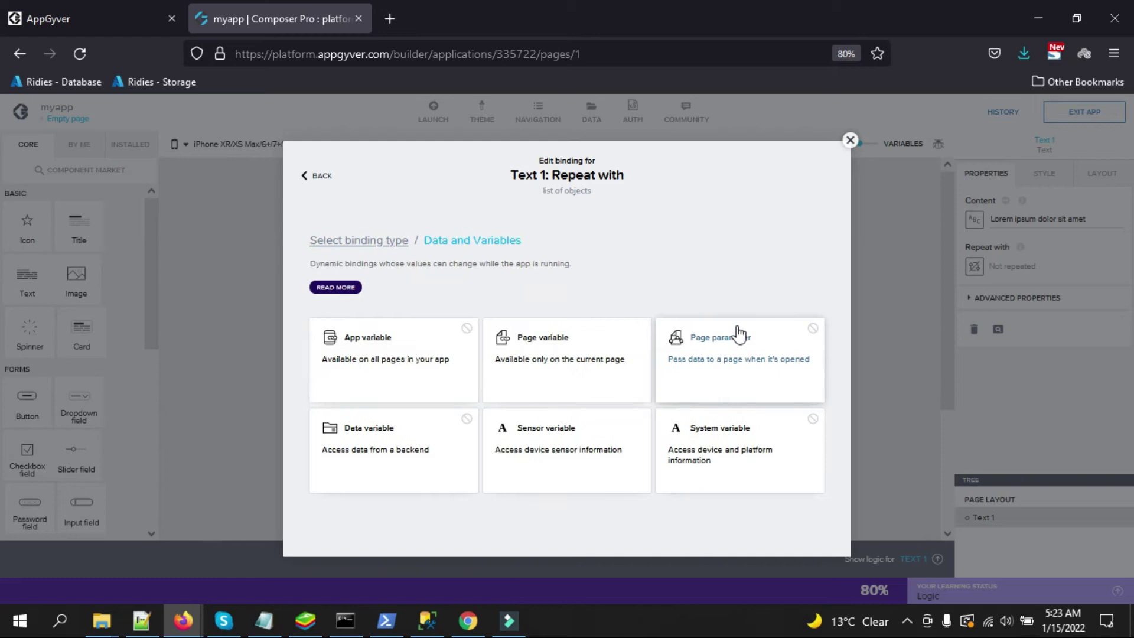
pyautogui.click(616, 362)
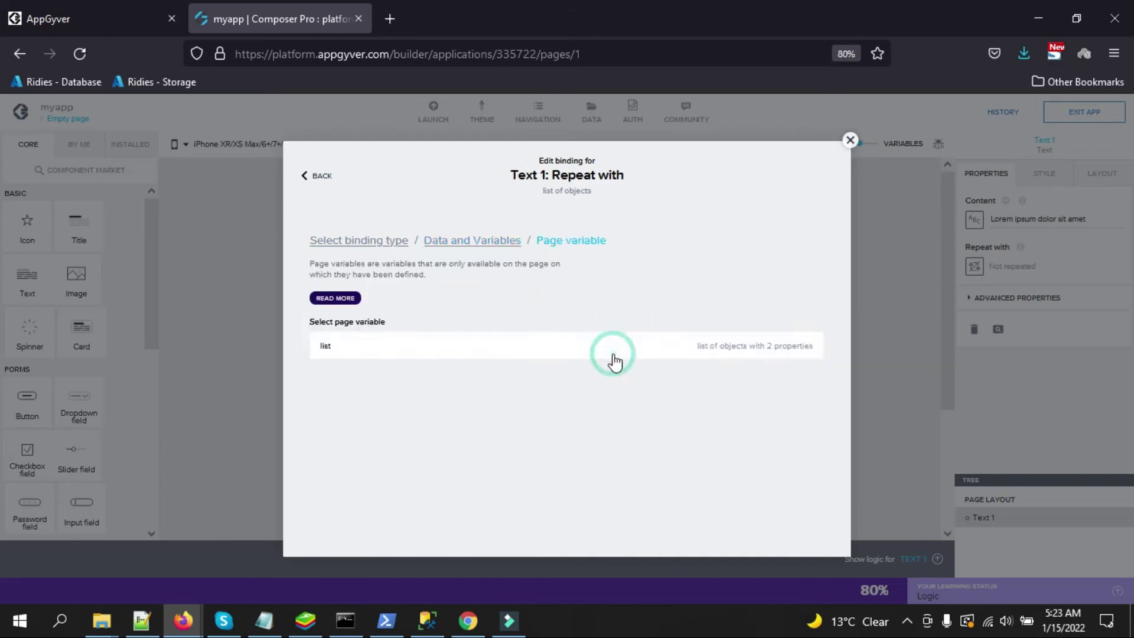
pyautogui.click(577, 352)
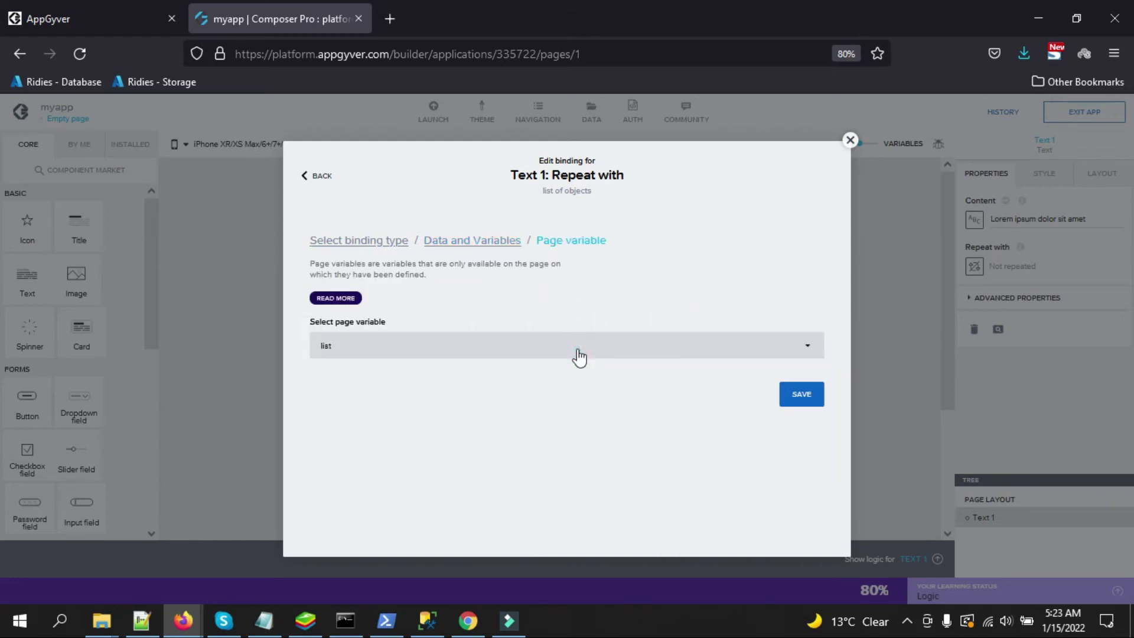
pyautogui.click(794, 399)
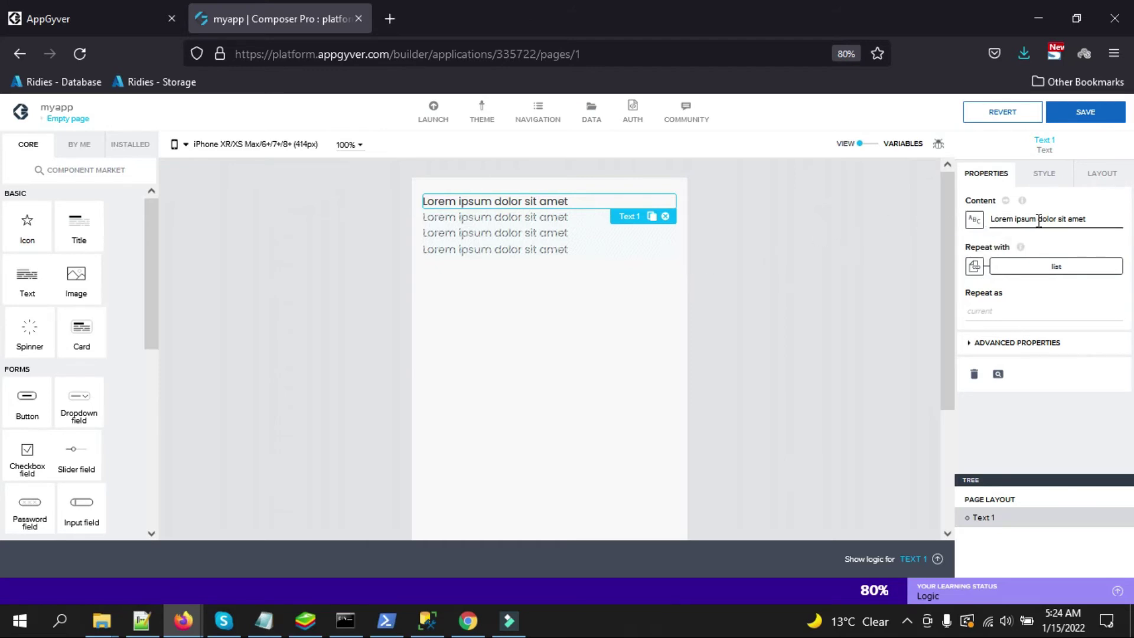
# Step: Clear the text component's placeholder content and bind it to the Name property of the current repeated item
pyautogui.click(1091, 217)
pyautogui.moveTo(1091, 217); pyautogui.dragTo(979, 221)
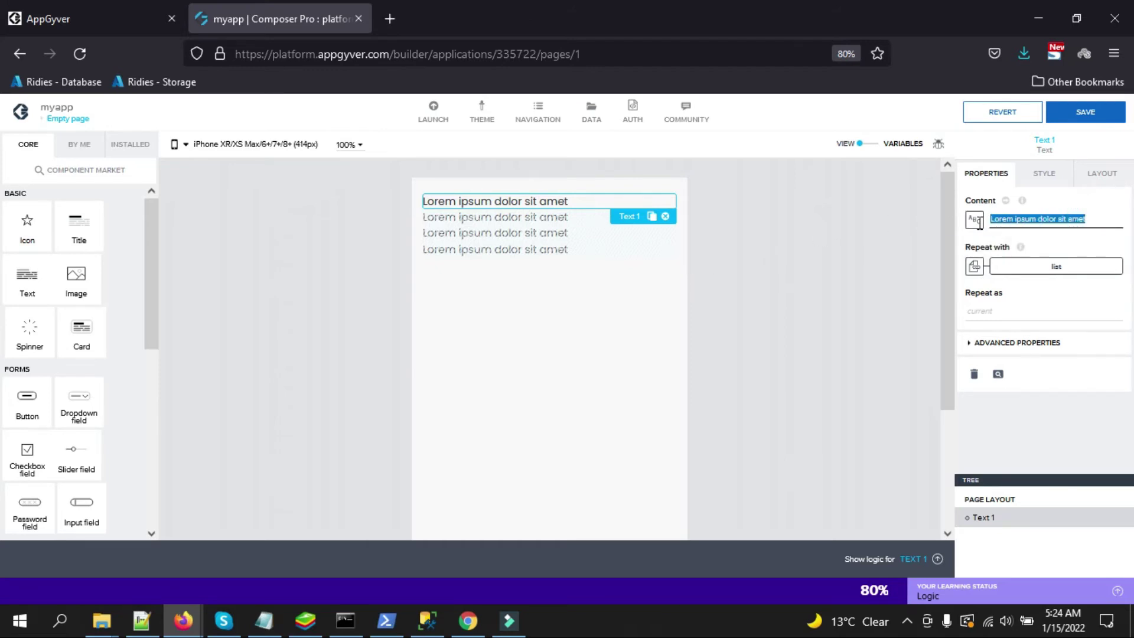
pyautogui.press('BackSpace')
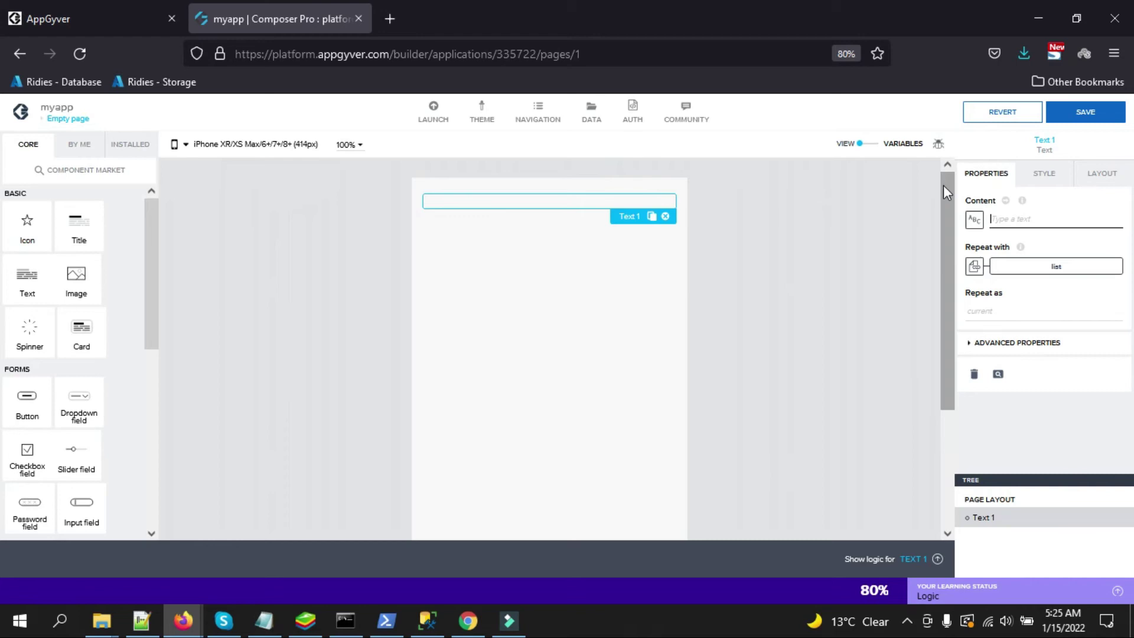
pyautogui.click(975, 220)
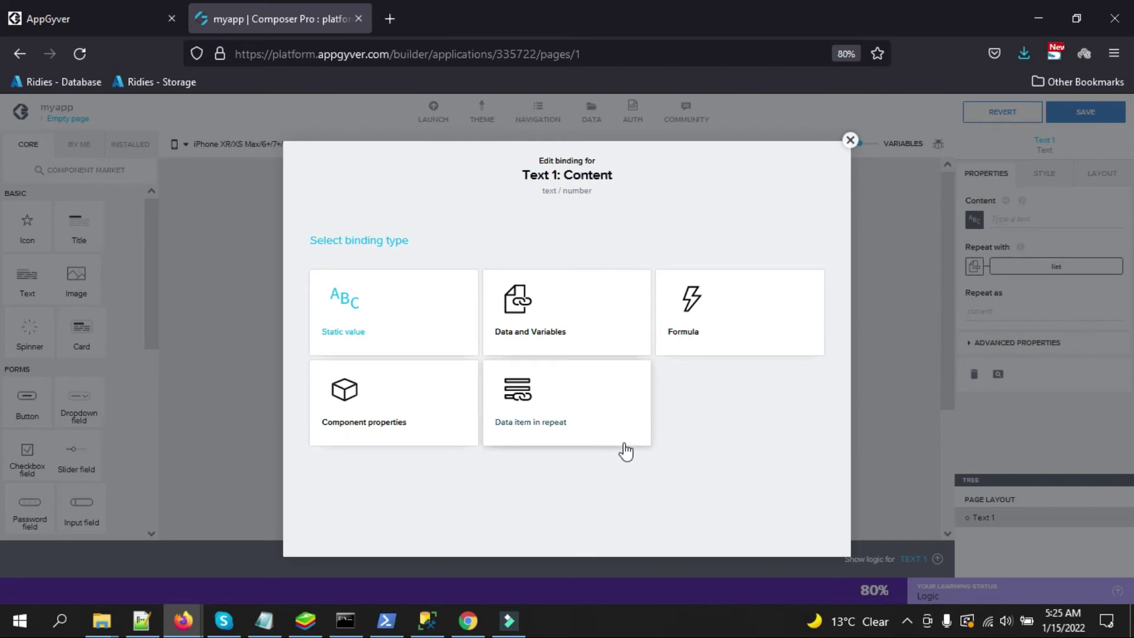
pyautogui.click(569, 408)
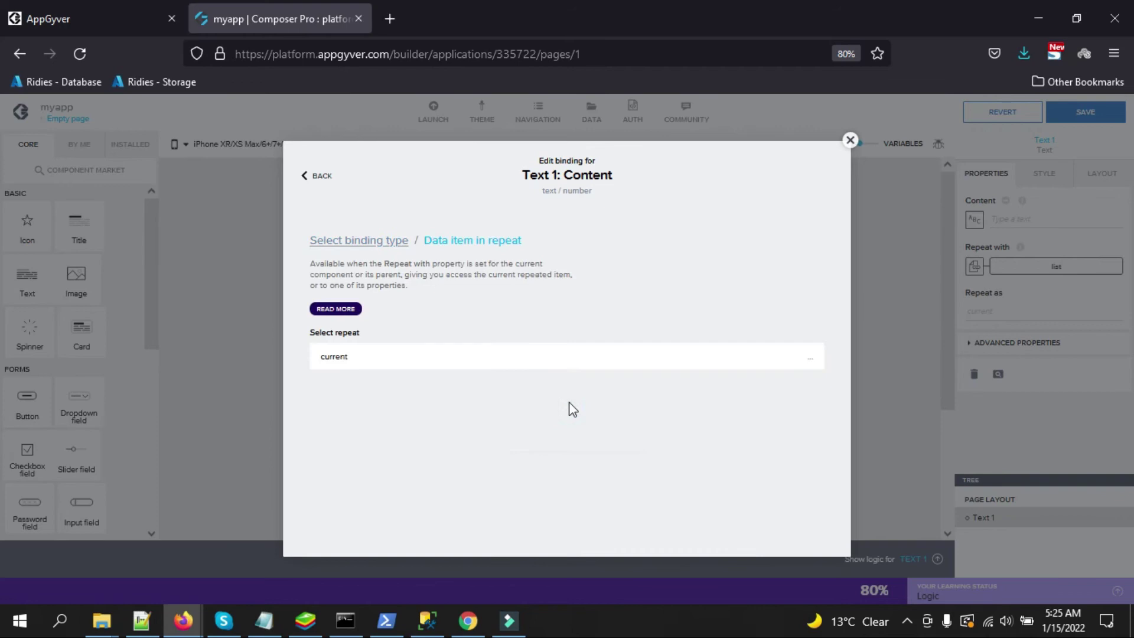
pyautogui.click(523, 357)
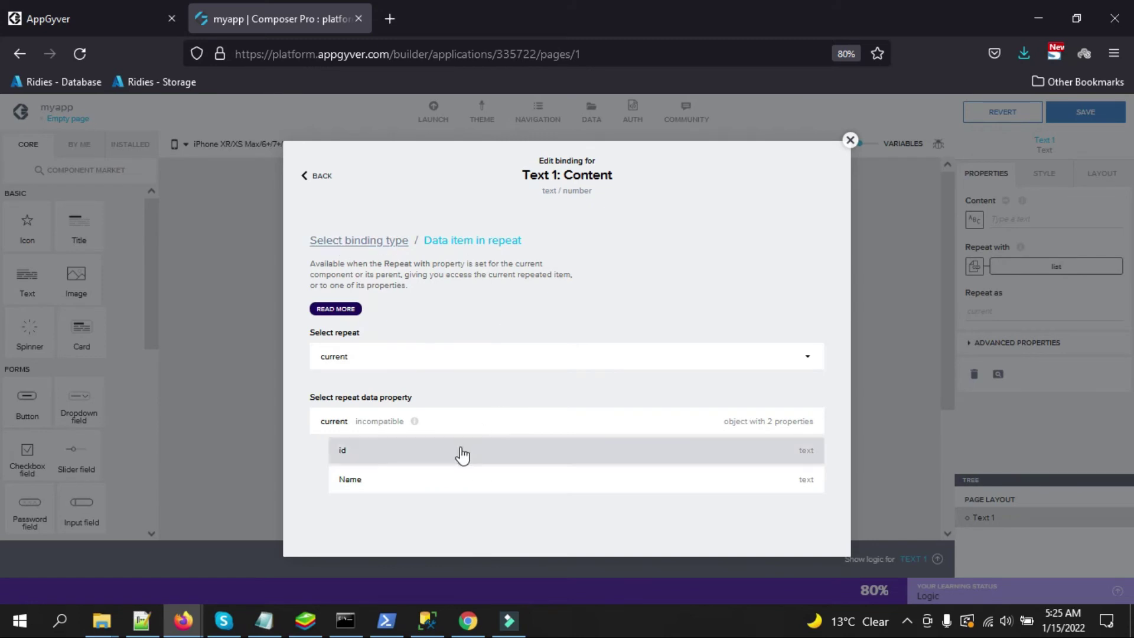
pyautogui.click(417, 482)
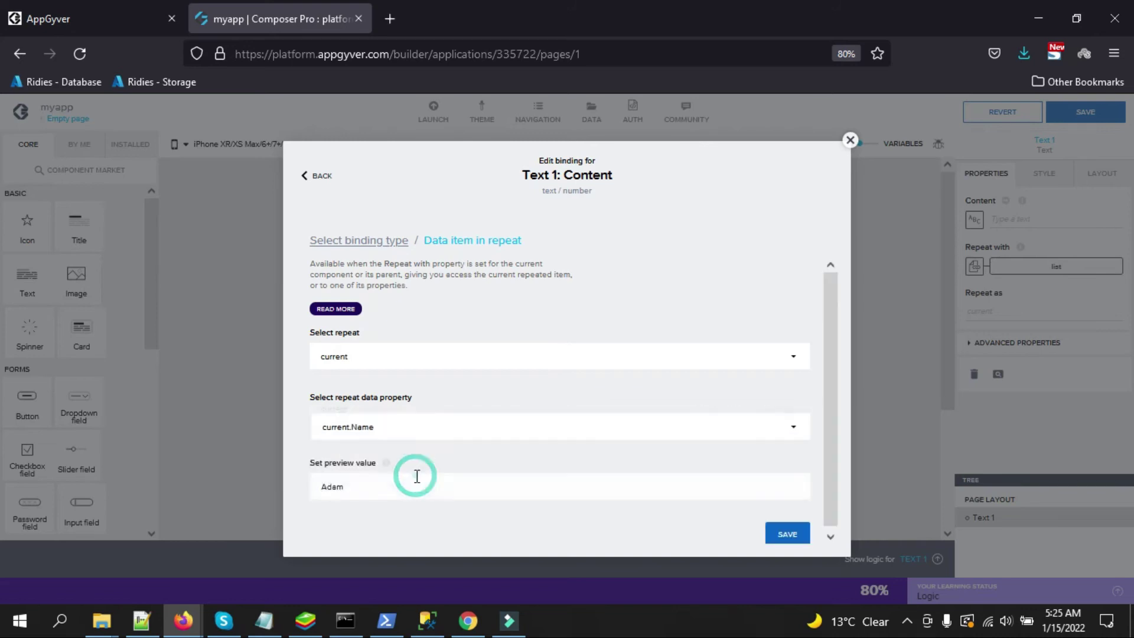
pyautogui.click(788, 534)
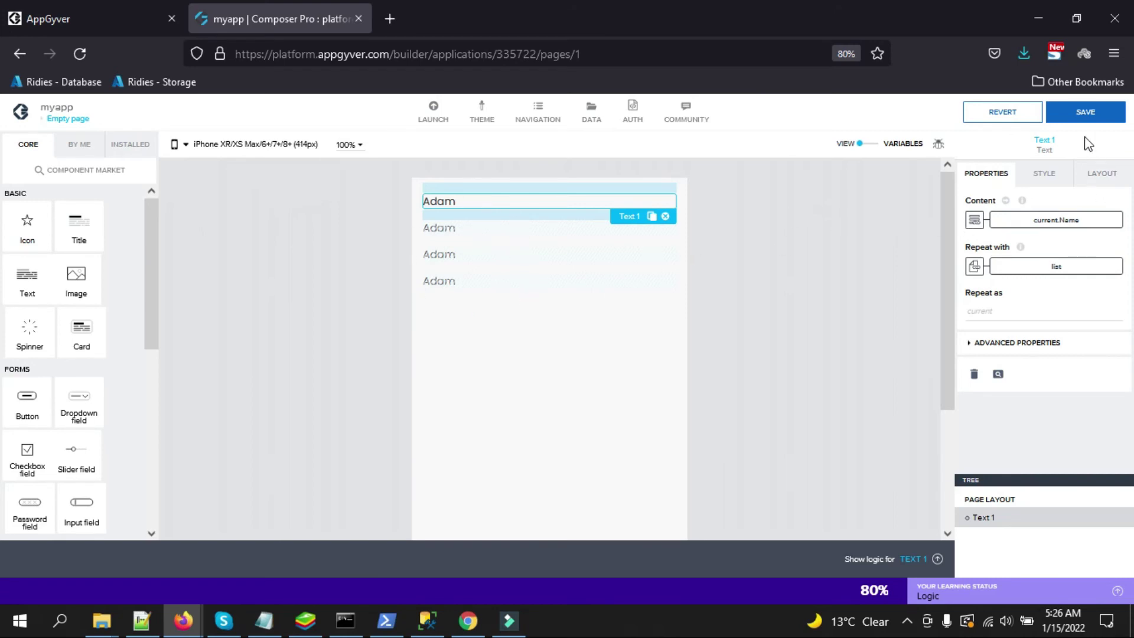
# Step: Save the app and check the repeated names in the BlueStacks emulator, returning to the page builder
pyautogui.click(1084, 121)
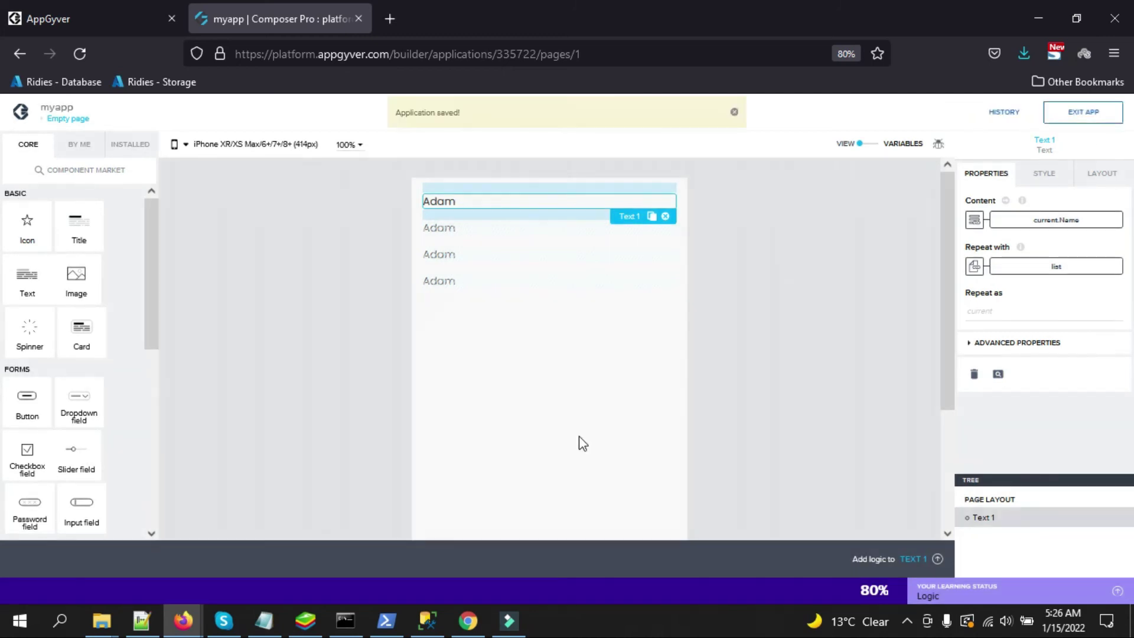
pyautogui.click(313, 614)
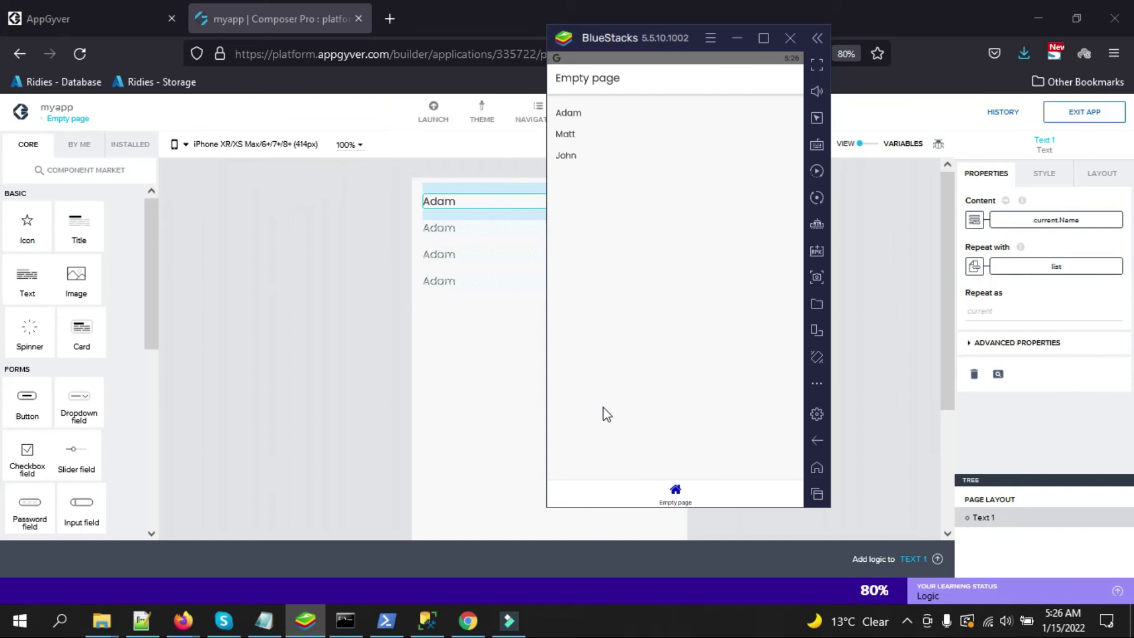
pyautogui.click(880, 231)
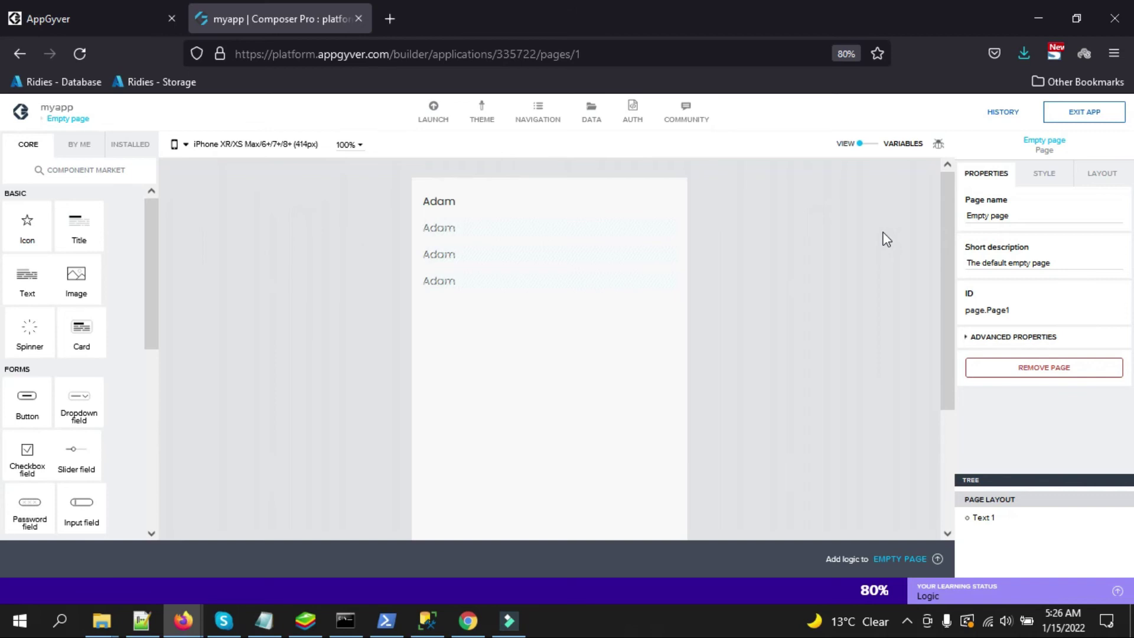
# Step: Change the text component's content binding to the id property of the current repeated item
pyautogui.click(547, 202)
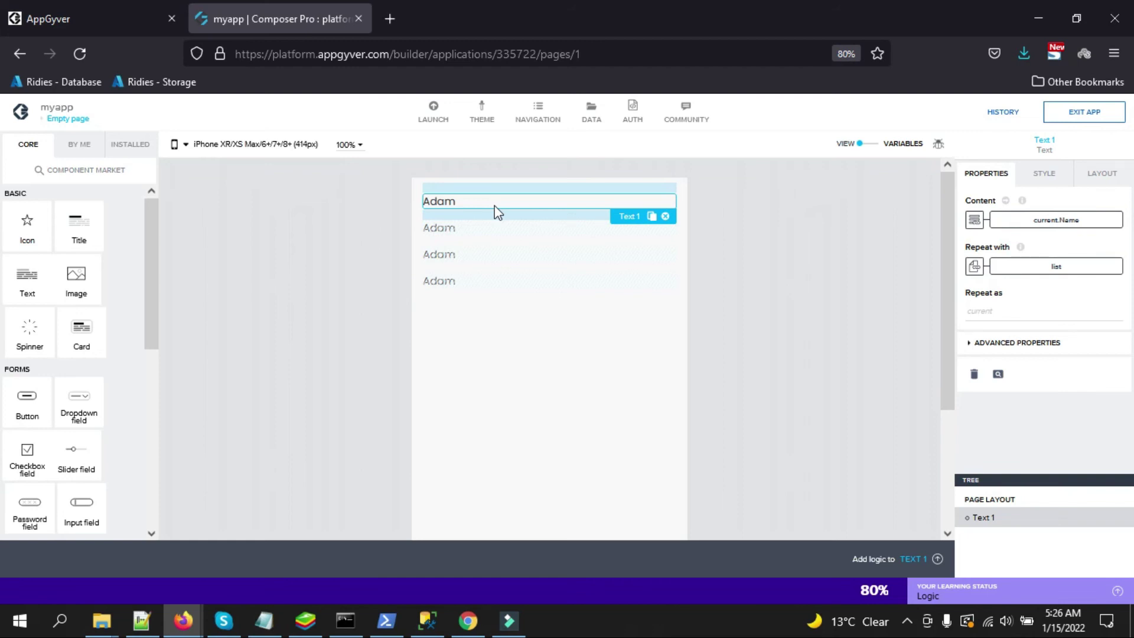
pyautogui.click(1064, 220)
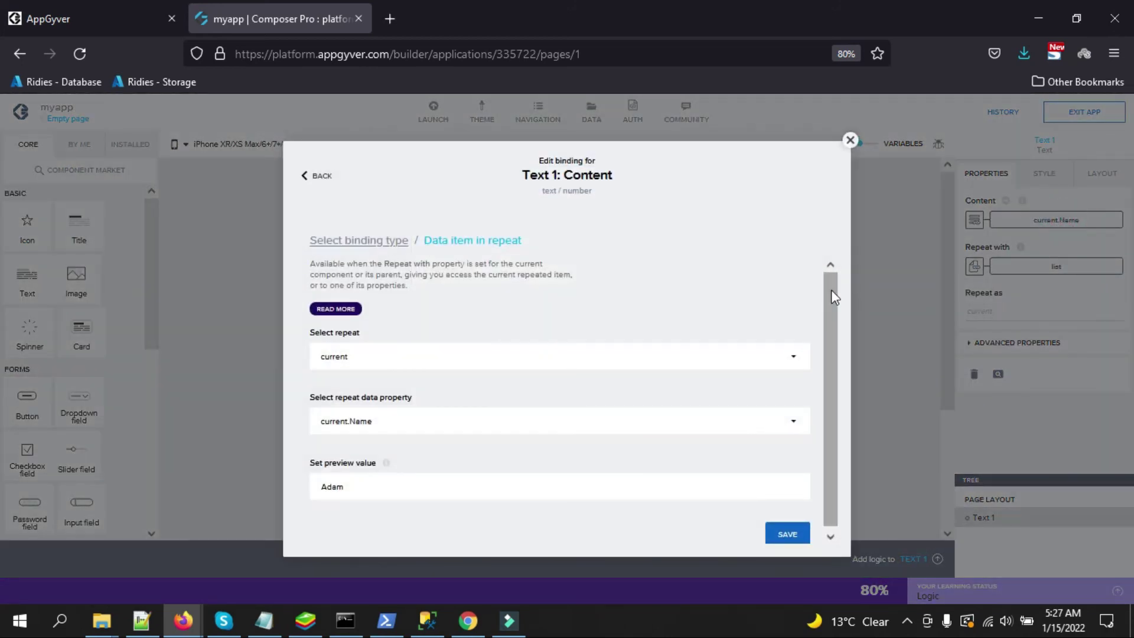
pyautogui.moveTo(831, 290); pyautogui.dragTo(831, 293)
pyautogui.click(707, 424)
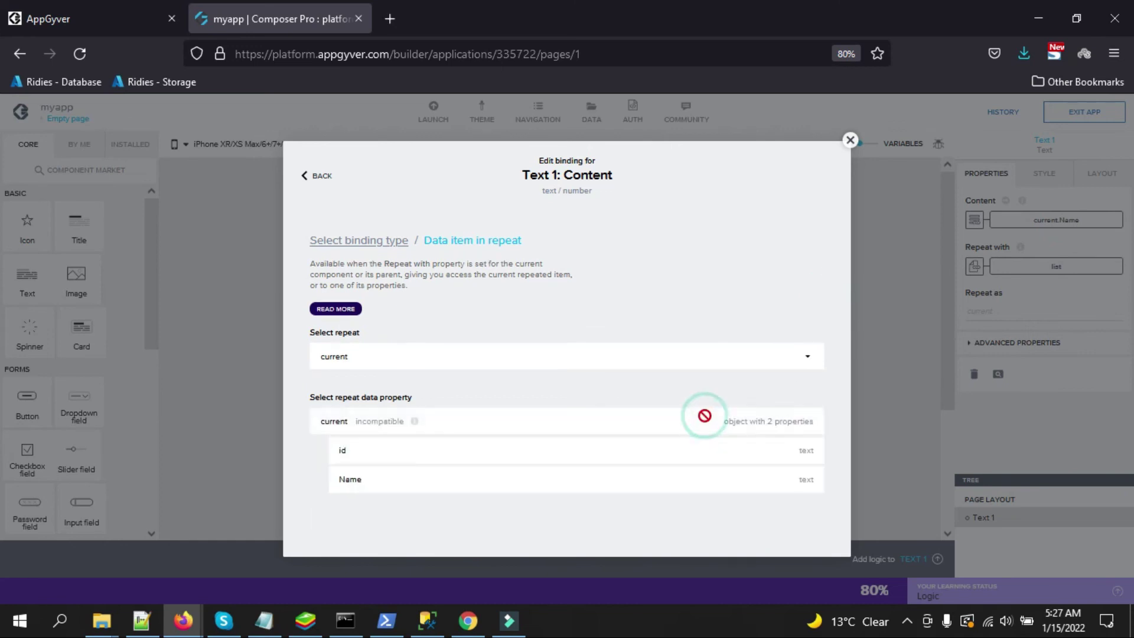
pyautogui.click(651, 461)
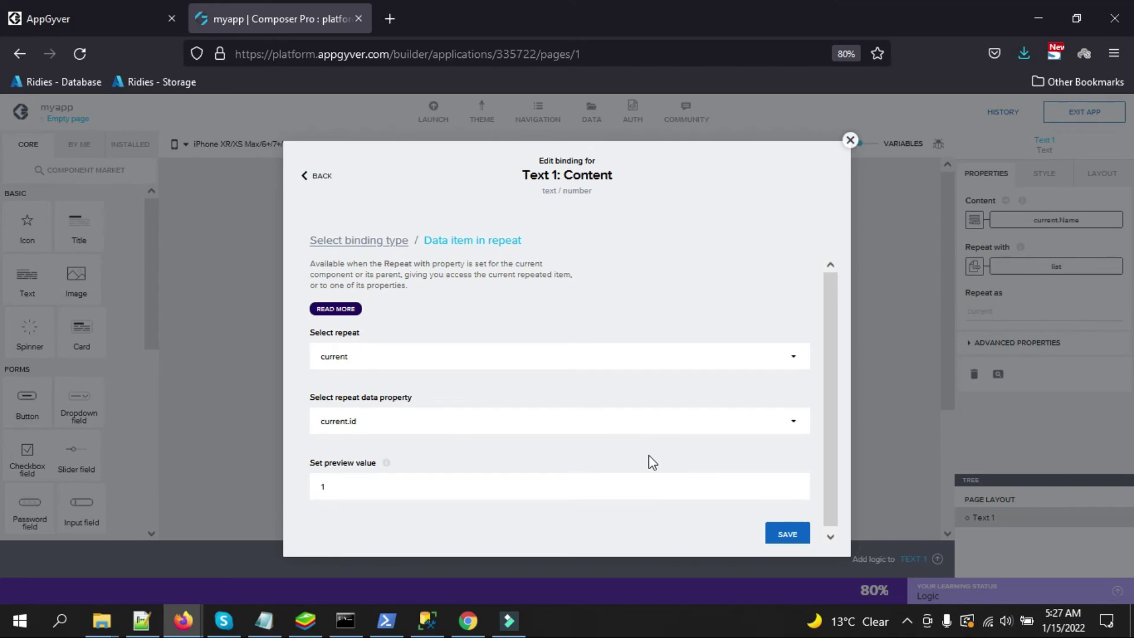
pyautogui.click(785, 533)
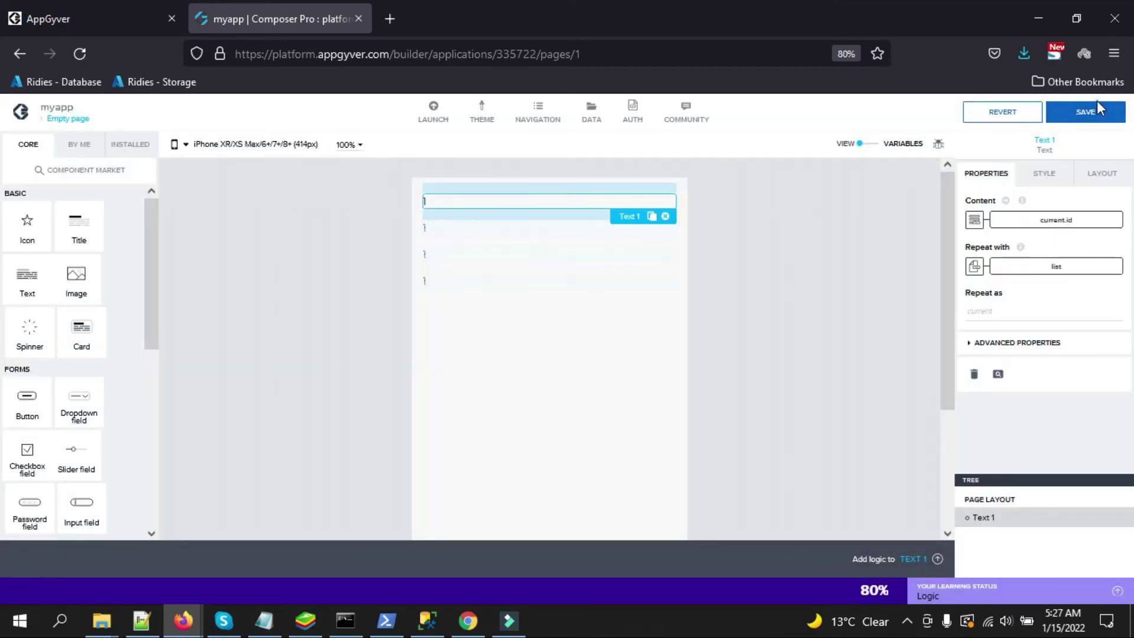
# Step: Save the app and check the repeated ids in the BlueStacks emulator, returning to the page builder
pyautogui.click(1078, 118)
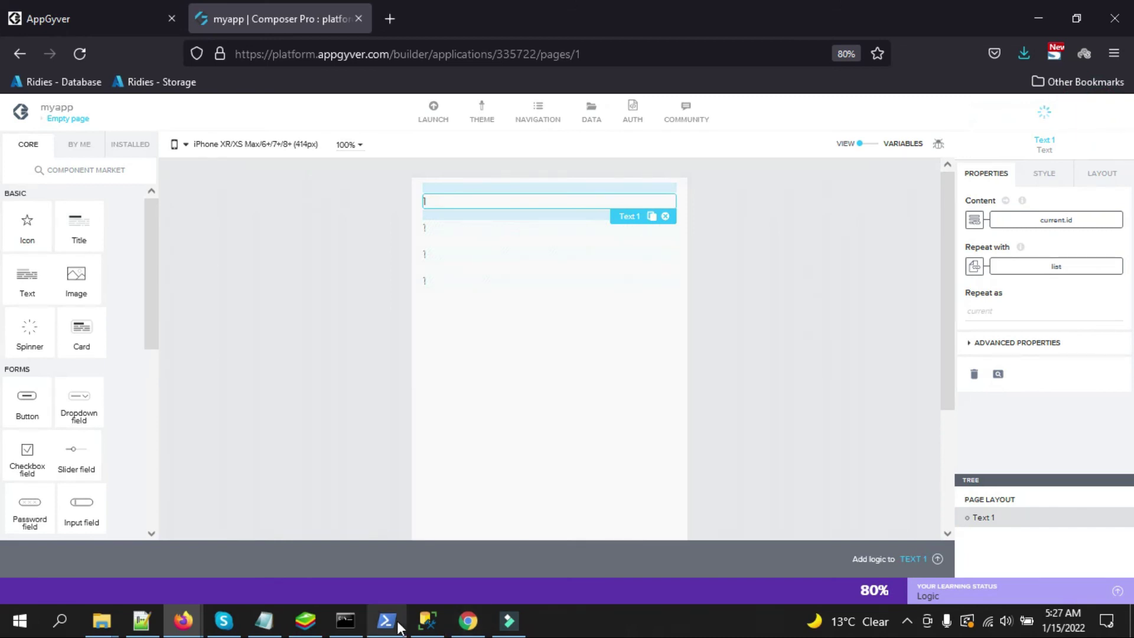
pyautogui.click(295, 621)
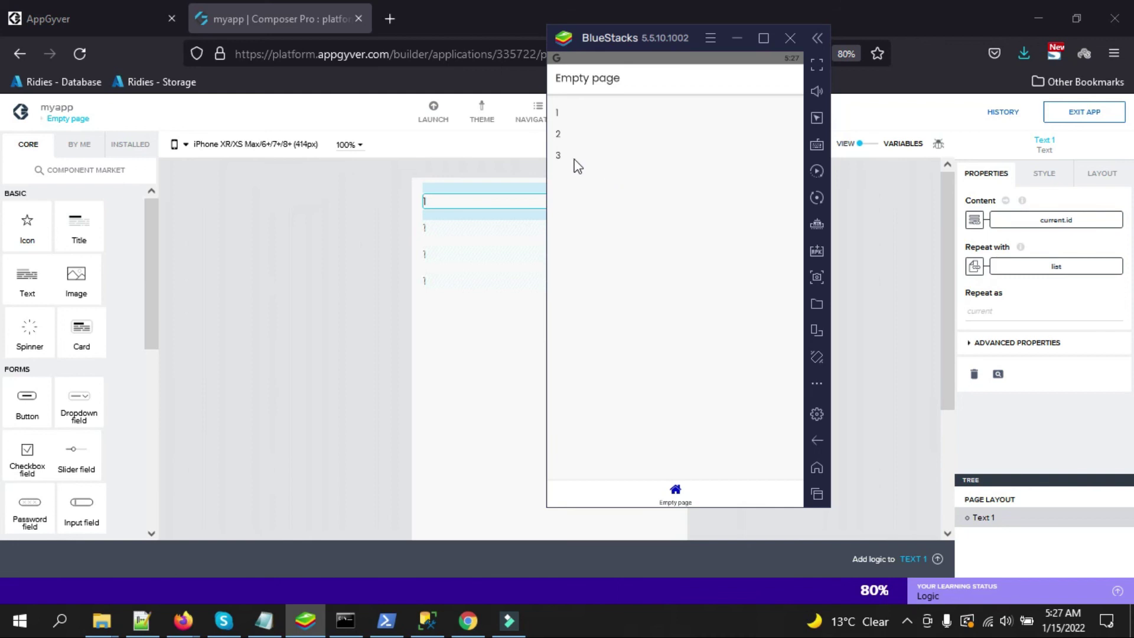
pyautogui.click(841, 246)
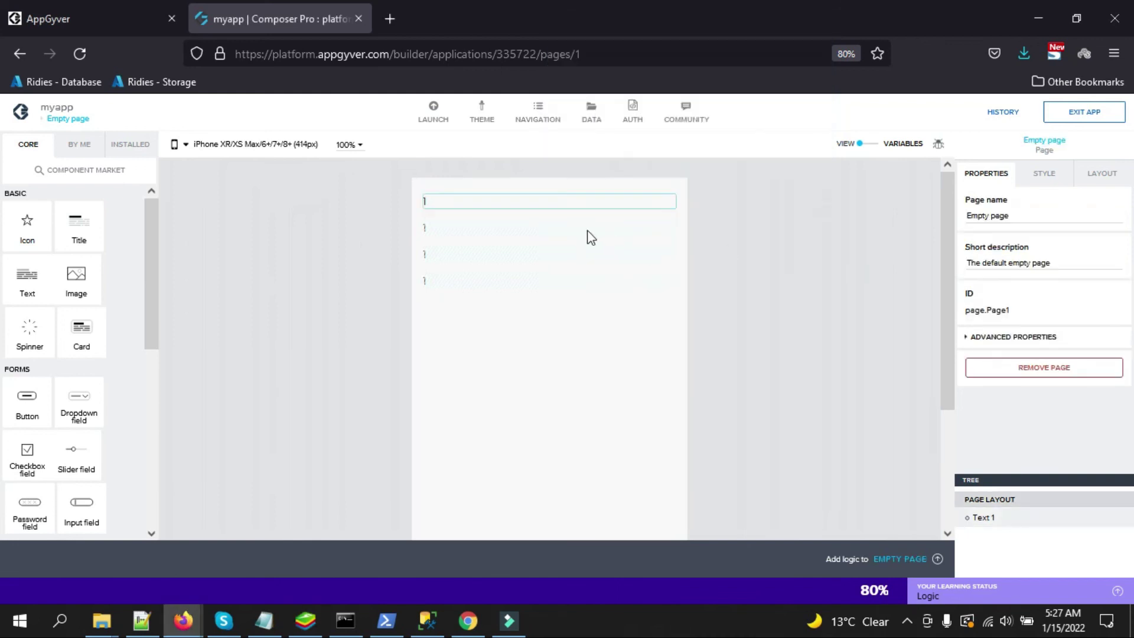
# Step: Add a button component below the repeated text and delete the text component from the page
pyautogui.click(501, 203)
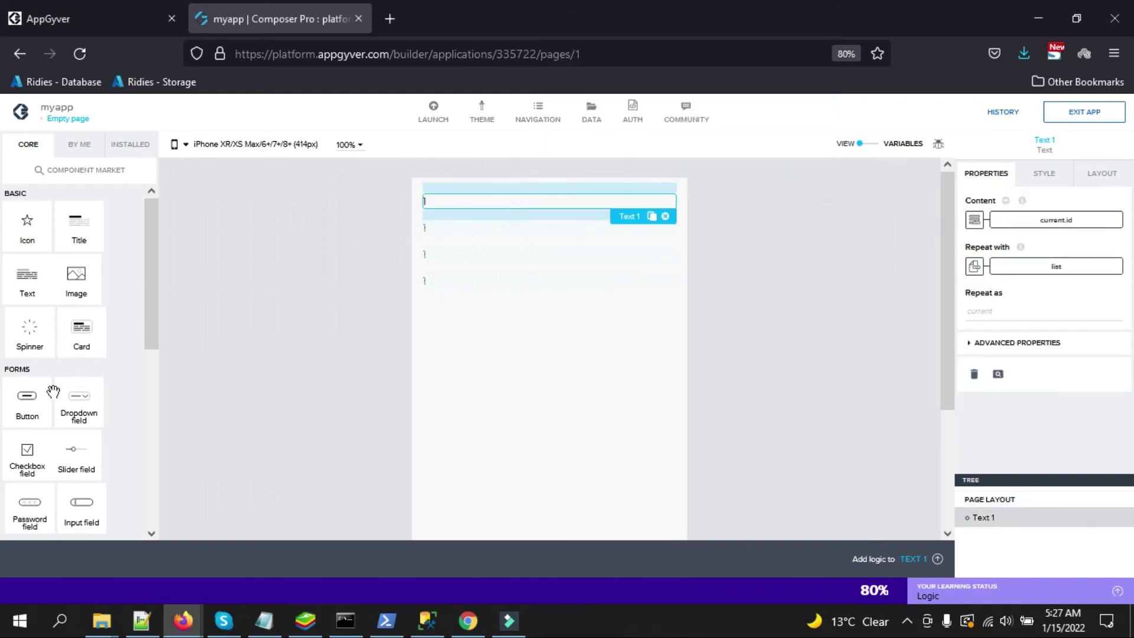
pyautogui.moveTo(27, 402); pyautogui.dragTo(463, 342)
pyautogui.click(587, 220)
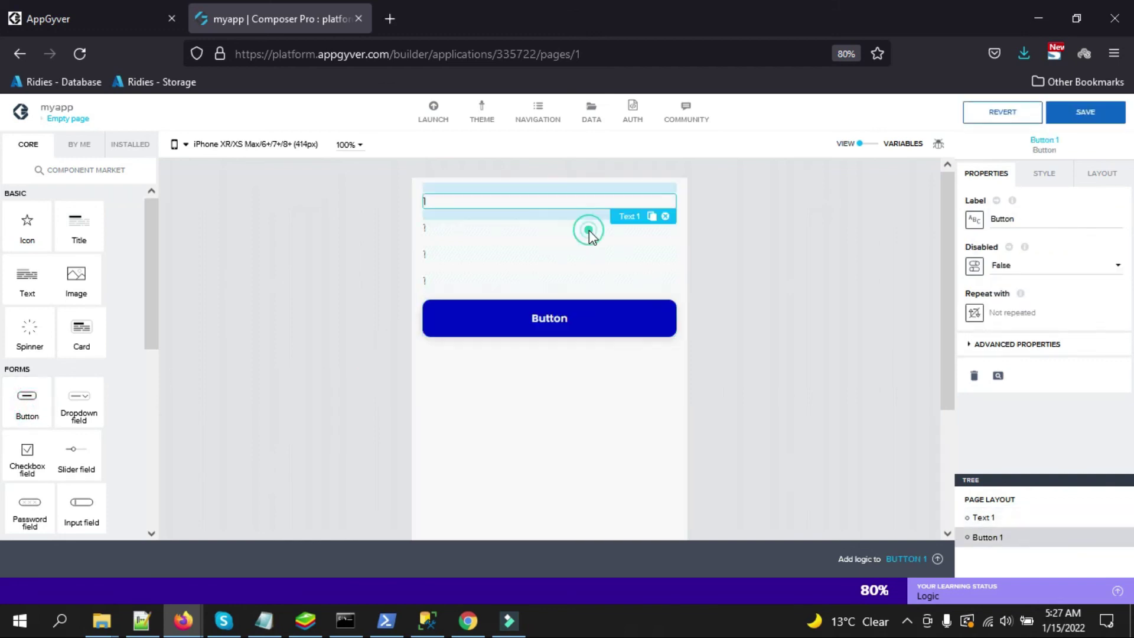
pyautogui.click(665, 216)
pyautogui.click(626, 220)
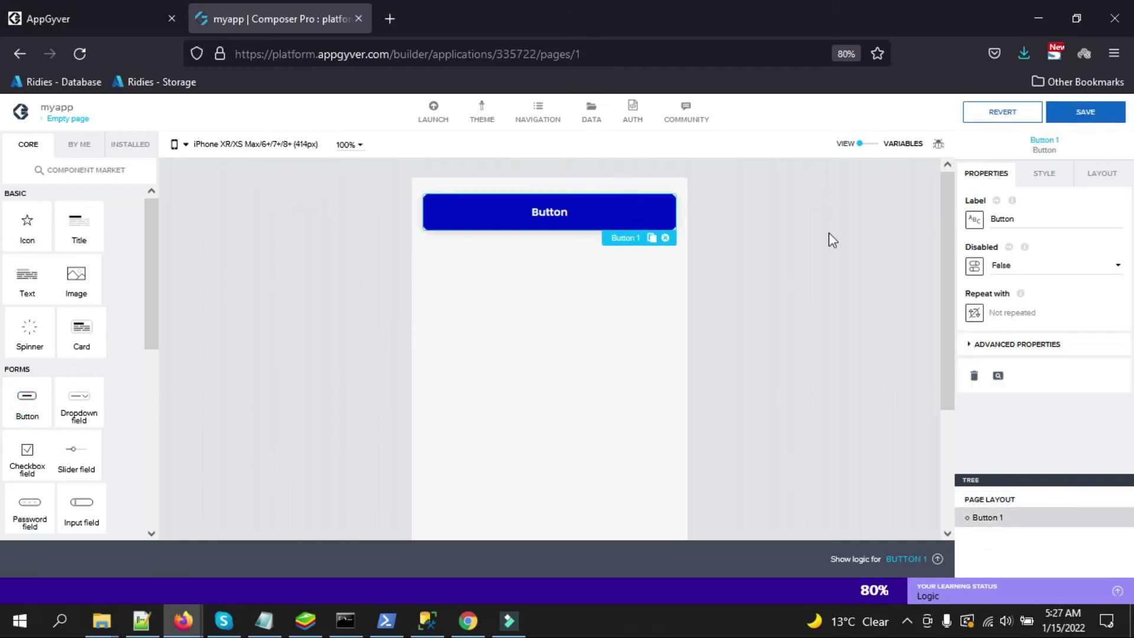
# Step: Set the button to repeat with the page variable list
pyautogui.click(975, 313)
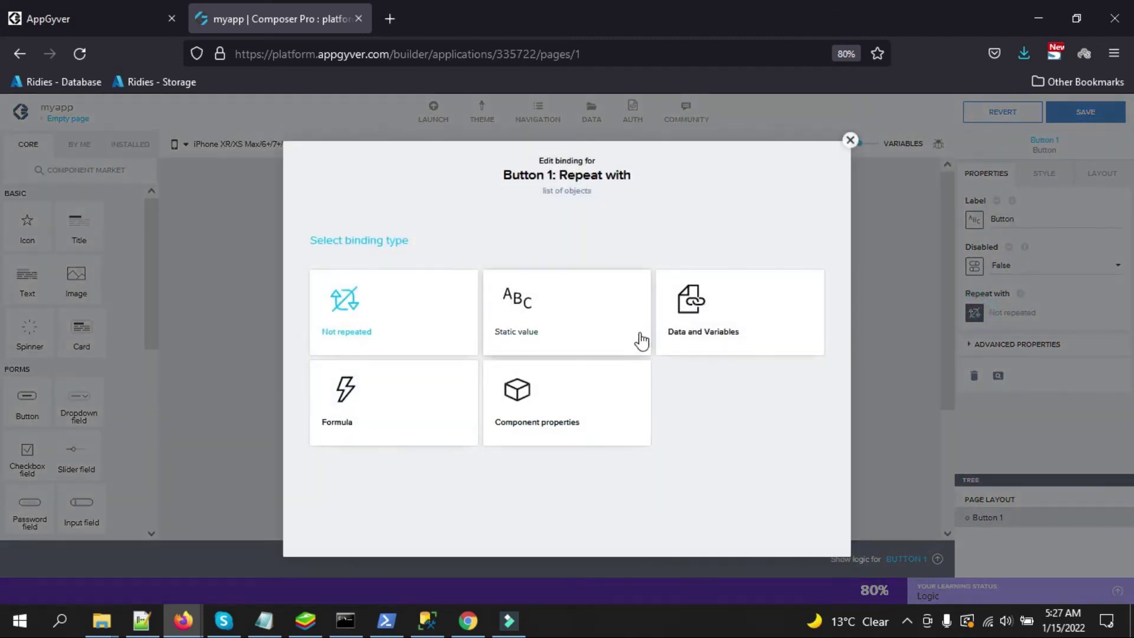
pyautogui.click(689, 315)
pyautogui.click(573, 362)
pyautogui.click(501, 350)
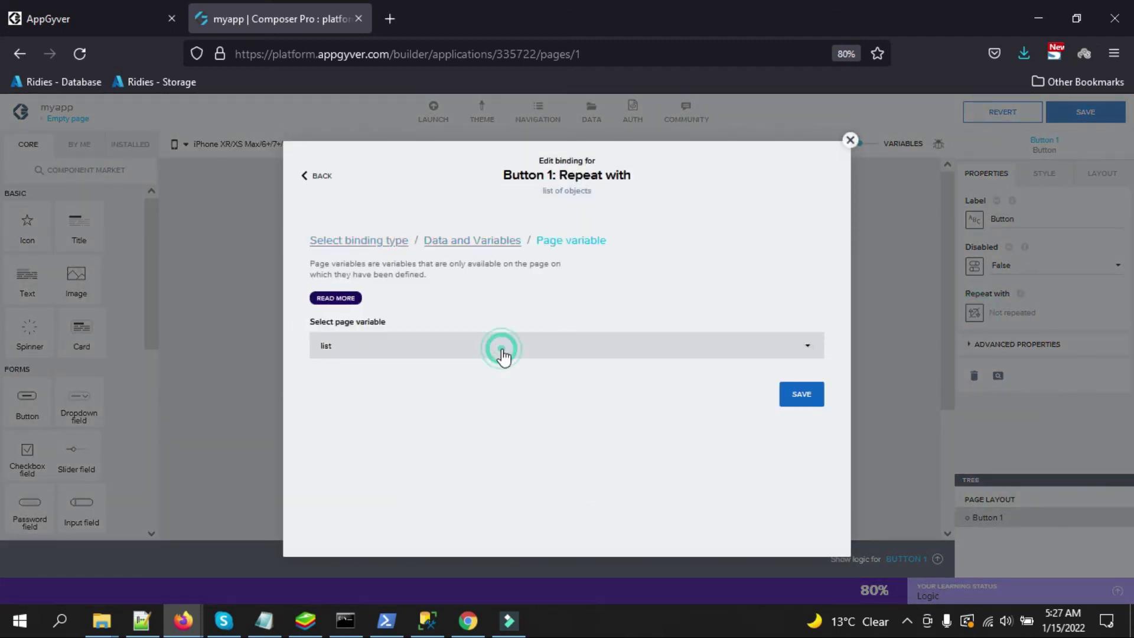
pyautogui.click(802, 395)
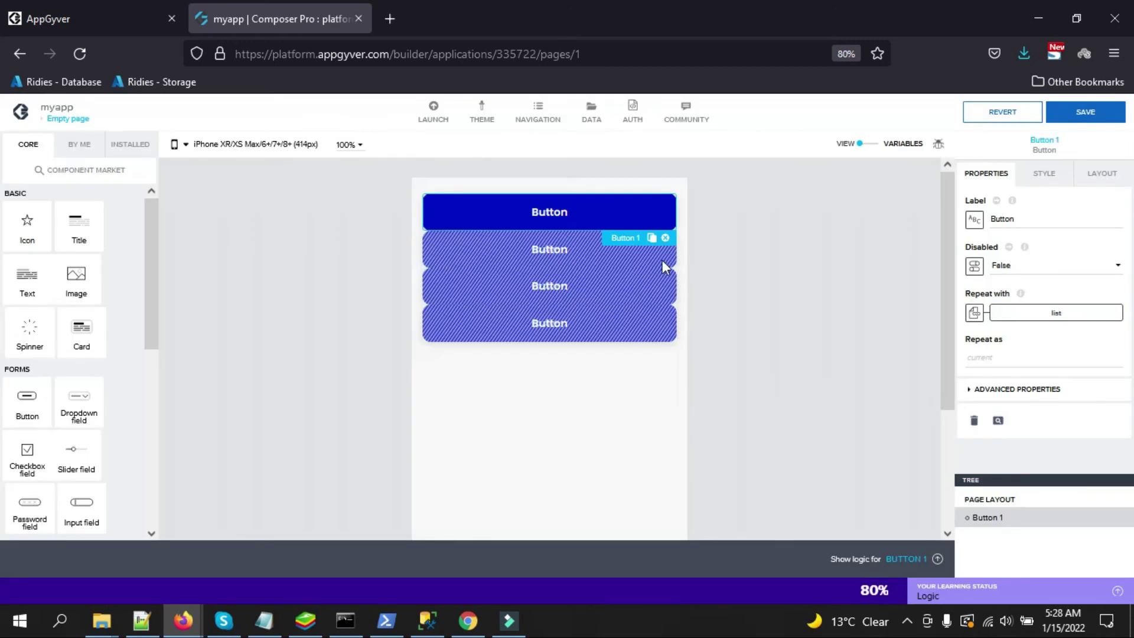
# Step: Bind the button's label to the Name property of the current repeated item
pyautogui.click(975, 218)
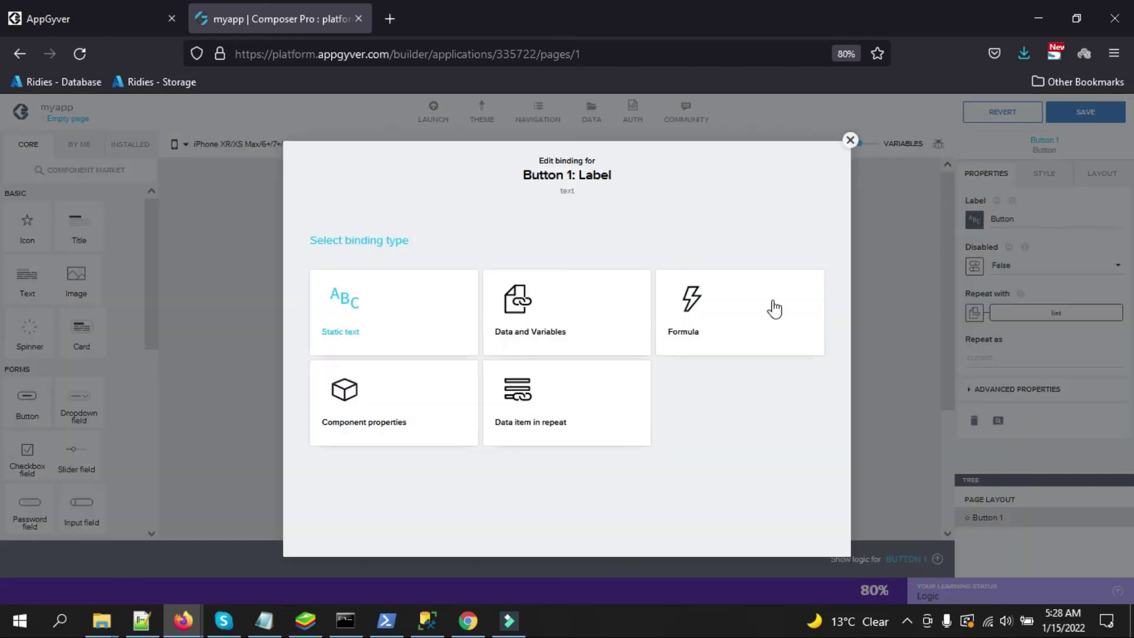
pyautogui.click(567, 393)
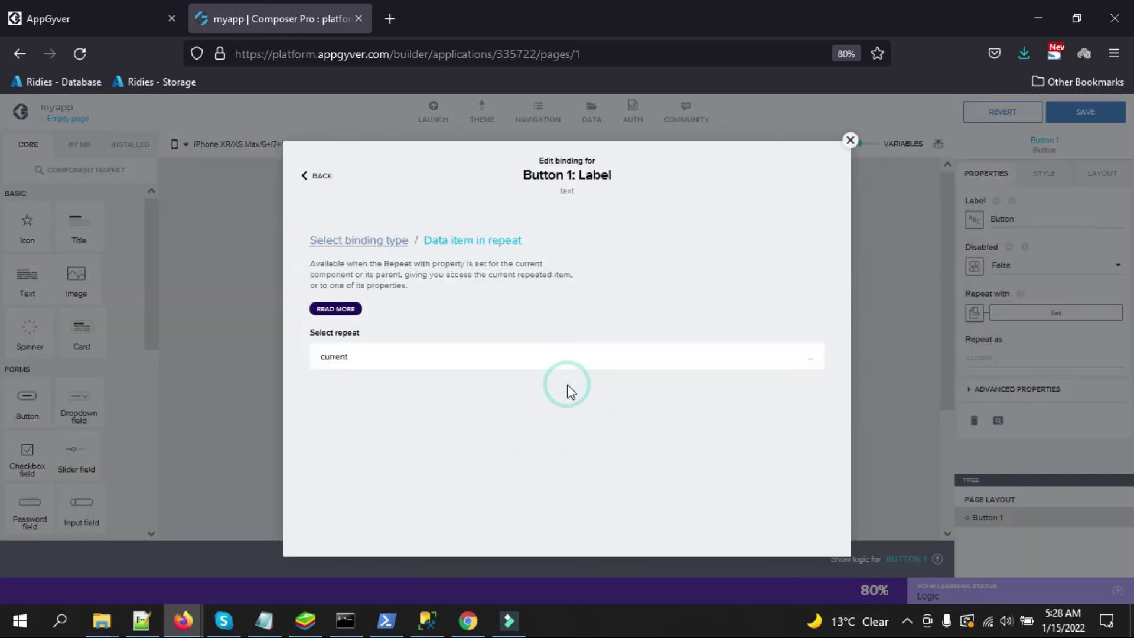
pyautogui.click(472, 356)
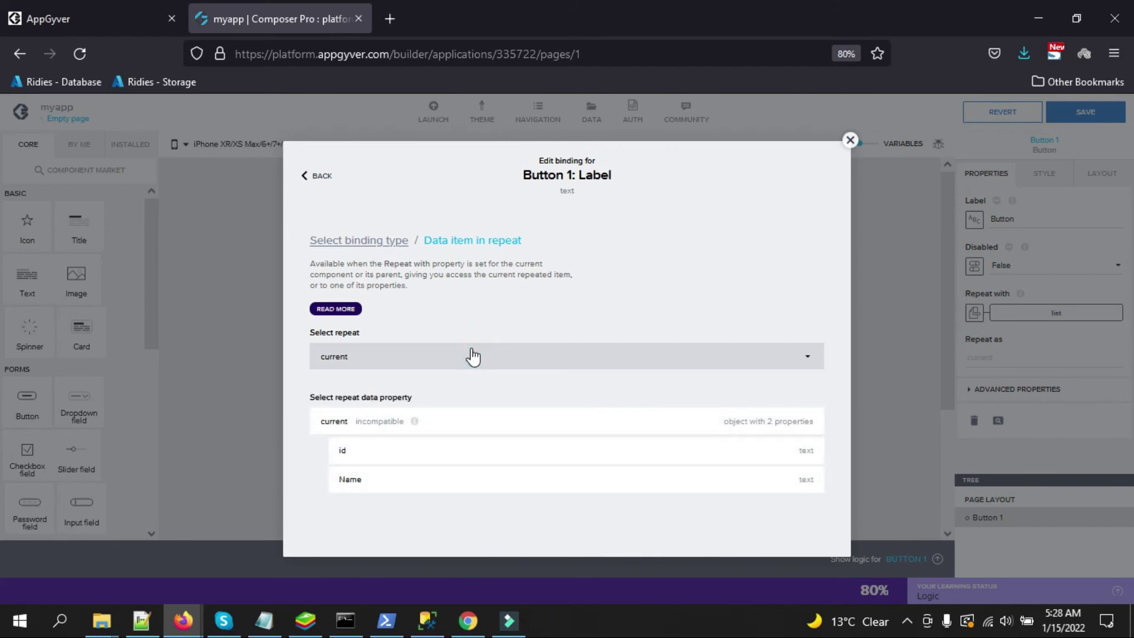
pyautogui.click(517, 479)
pyautogui.click(780, 533)
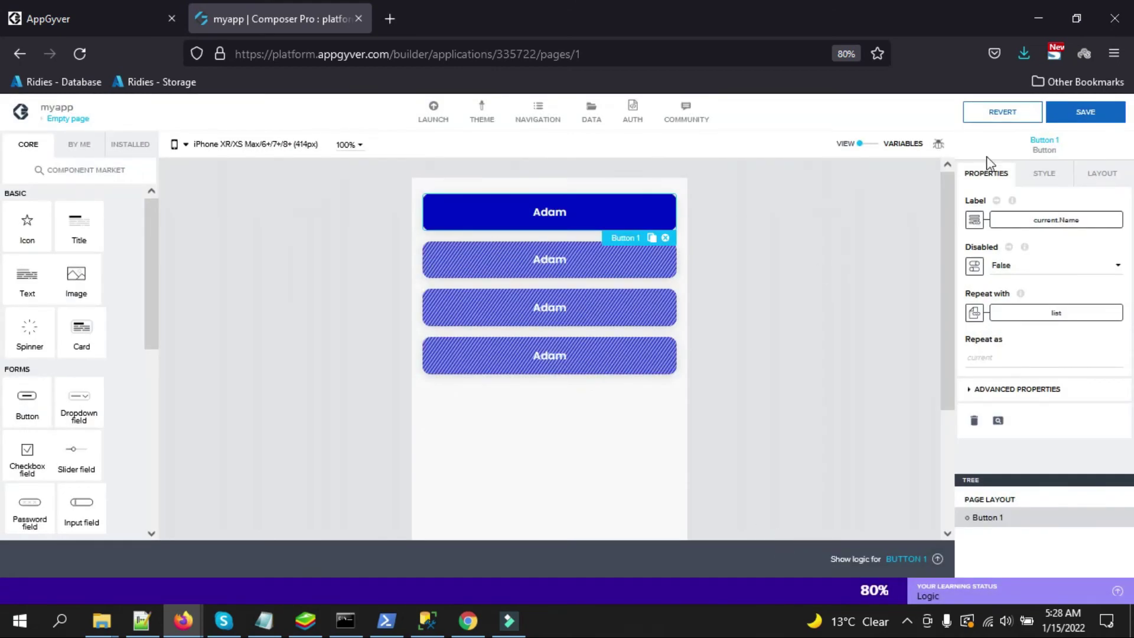
# Step: Save the app and check the repeated buttons in the BlueStacks emulator, returning to the page builder
pyautogui.click(1081, 112)
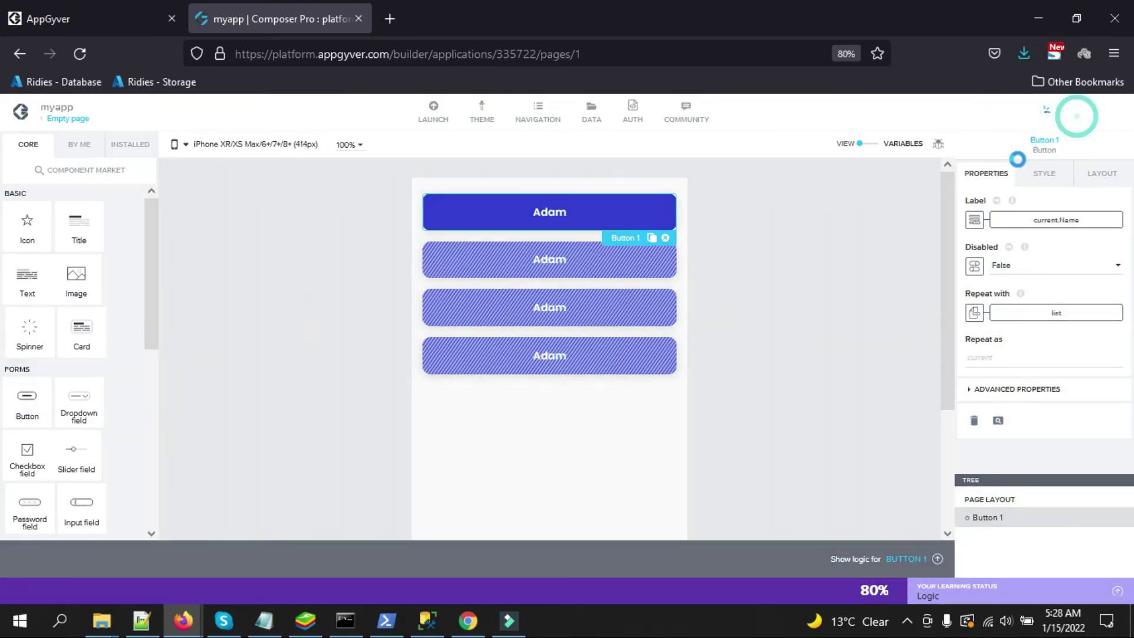
pyautogui.click(300, 631)
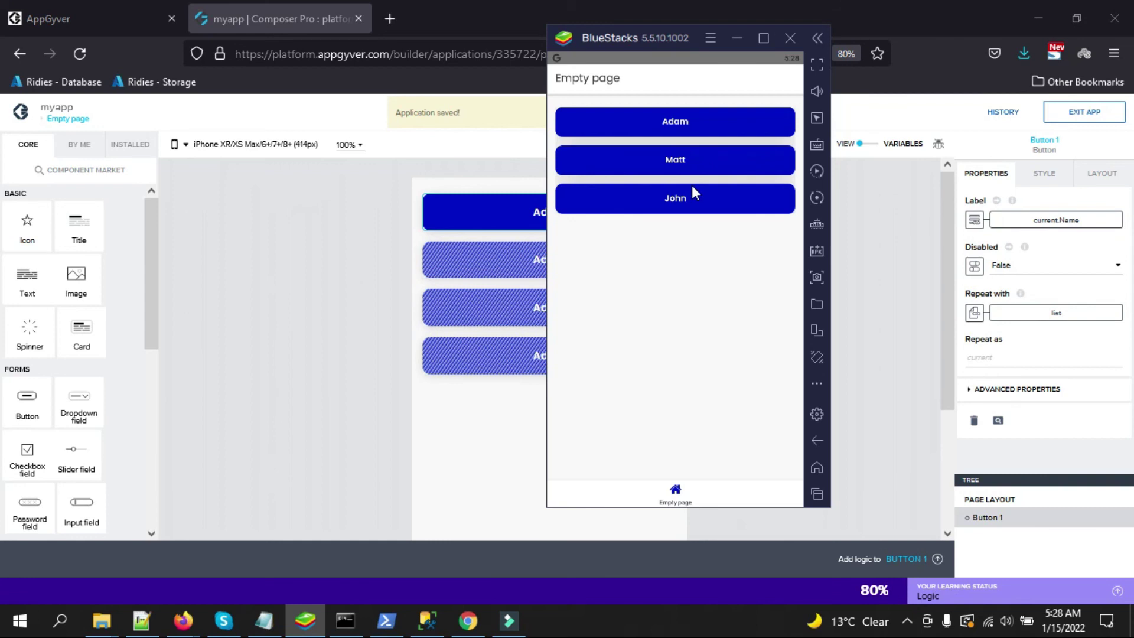
pyautogui.click(853, 262)
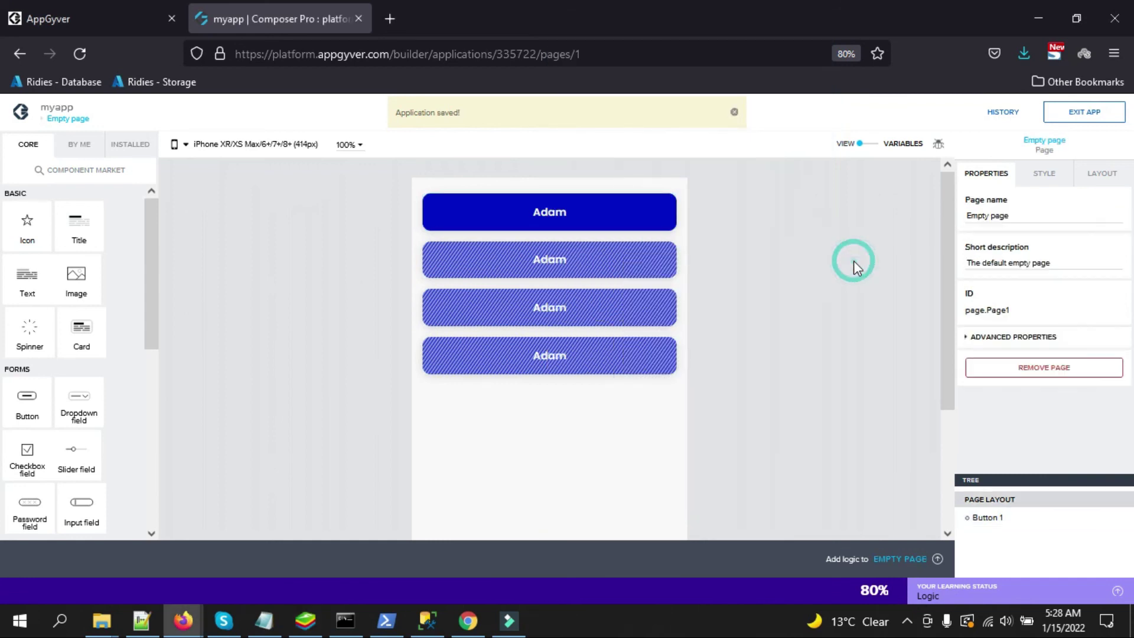